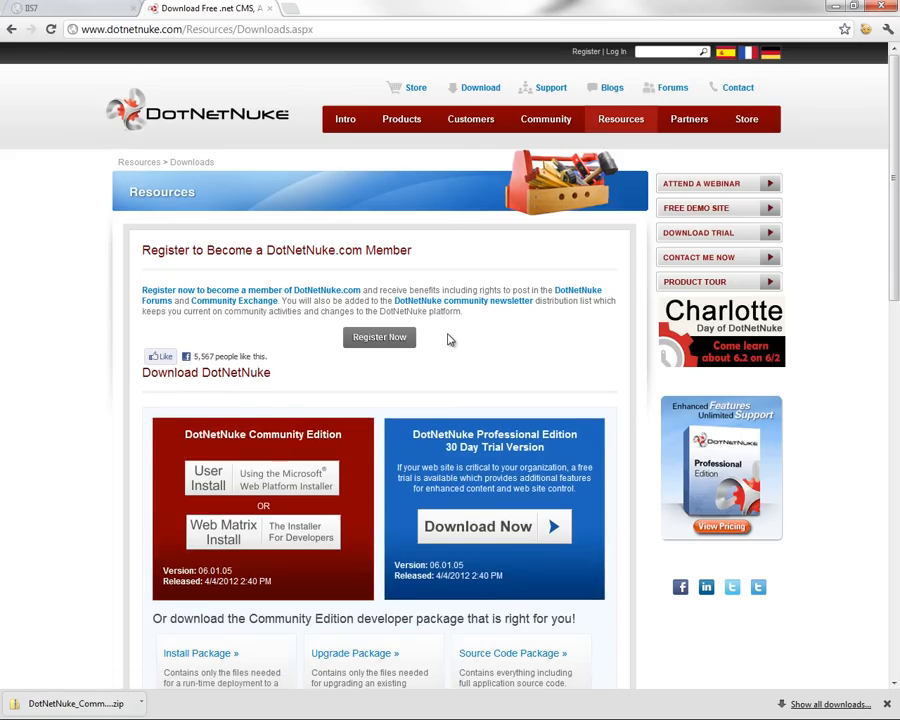
Download the DotNetNuke Community Edition Install Package, close its download page, and switch to the RC folder in Windows Explorer
{"action": "scroll", "coordinate": [470, 330], "scroll_direction": "down", "scroll_amount": 2}
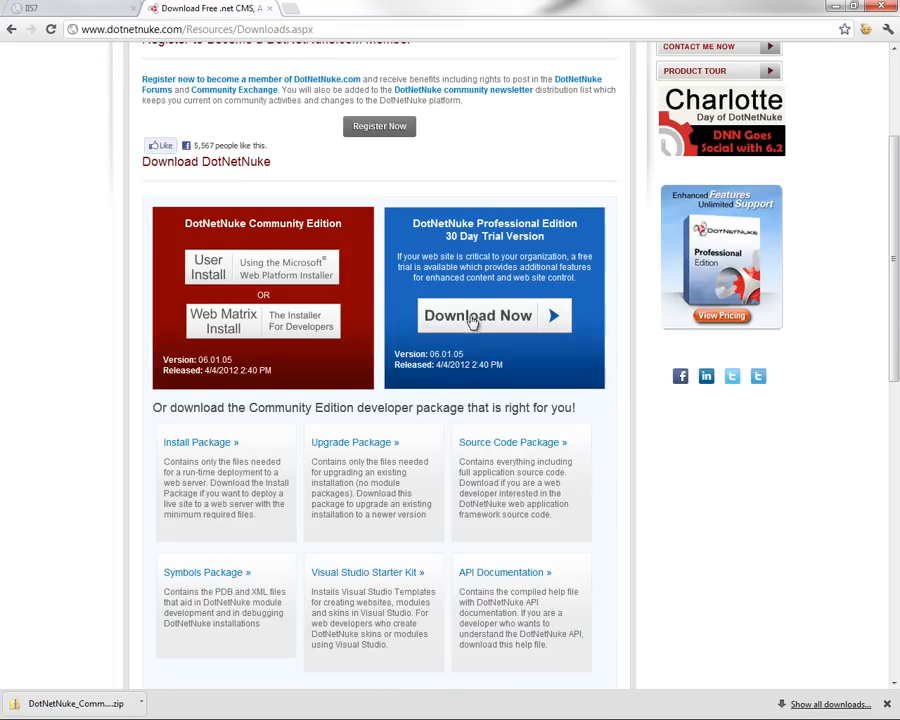
{"action": "scroll", "coordinate": [428, 330], "scroll_direction": "up", "scroll_amount": 1}
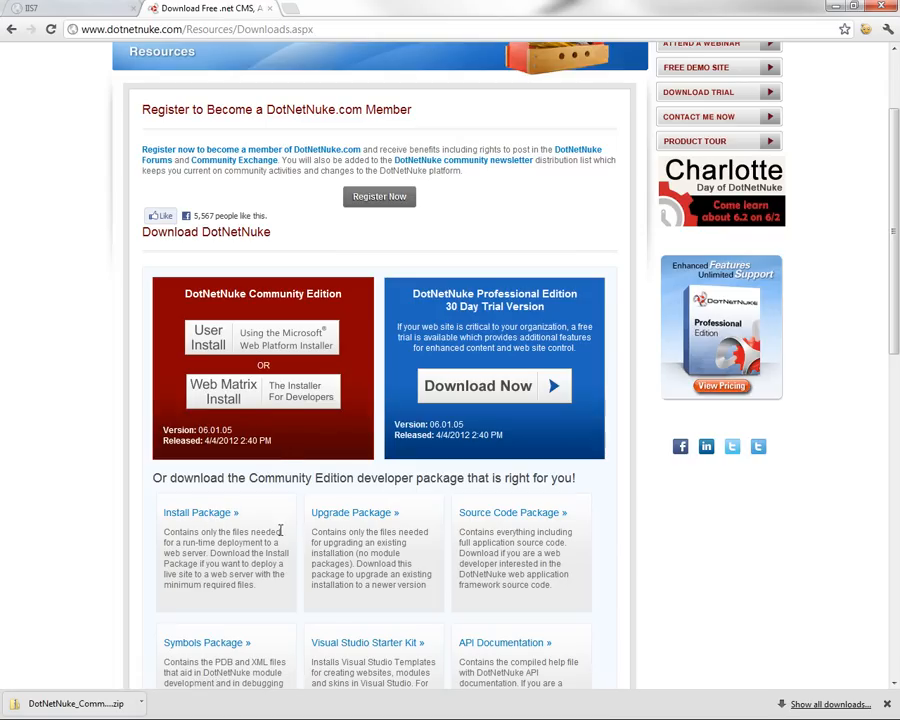
{"action": "left_click", "coordinate": [225, 514]}
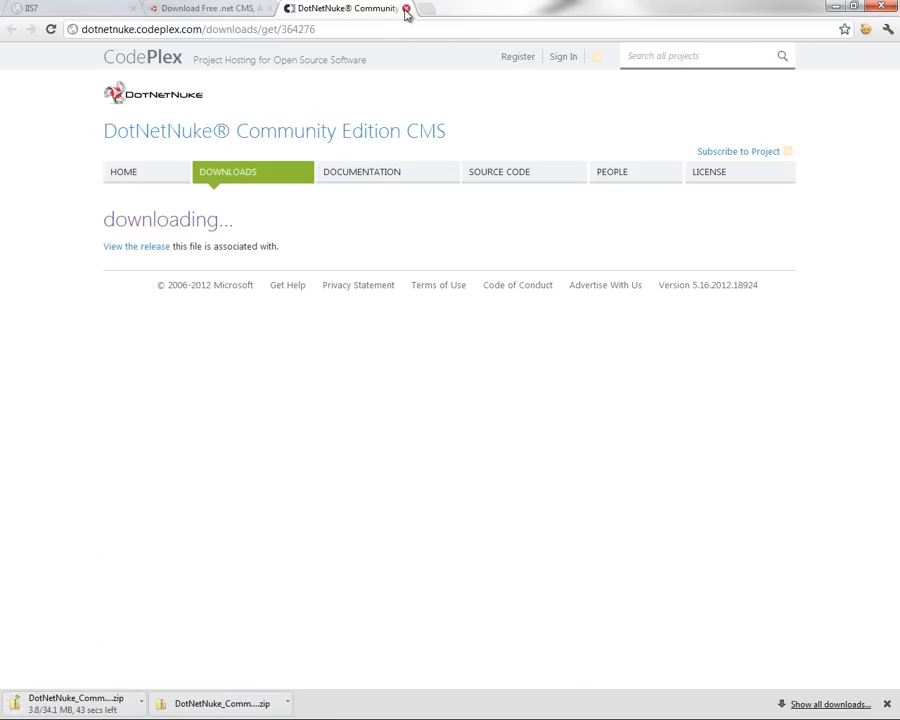
{"action": "left_click", "coordinate": [405, 8]}
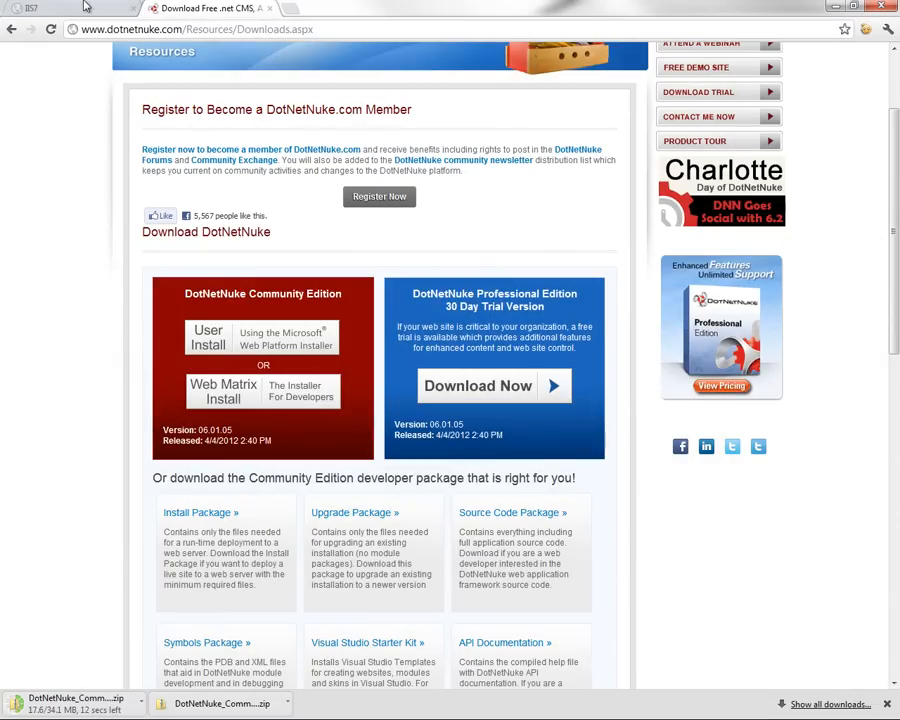
{"action": "left_click", "coordinate": [96, 10]}
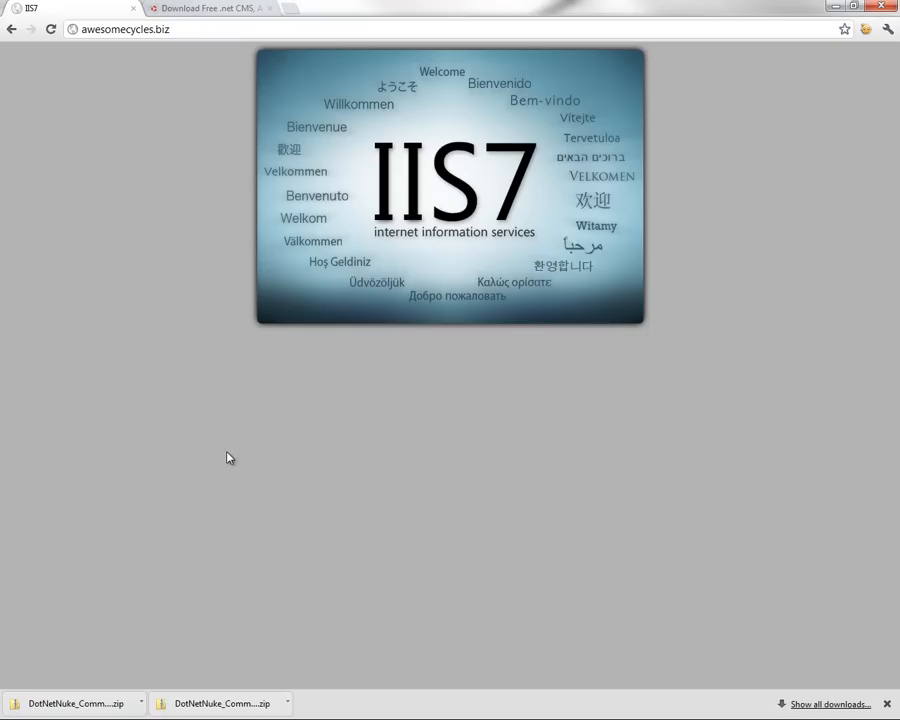
{"action": "key", "text": "alt+Tab"}
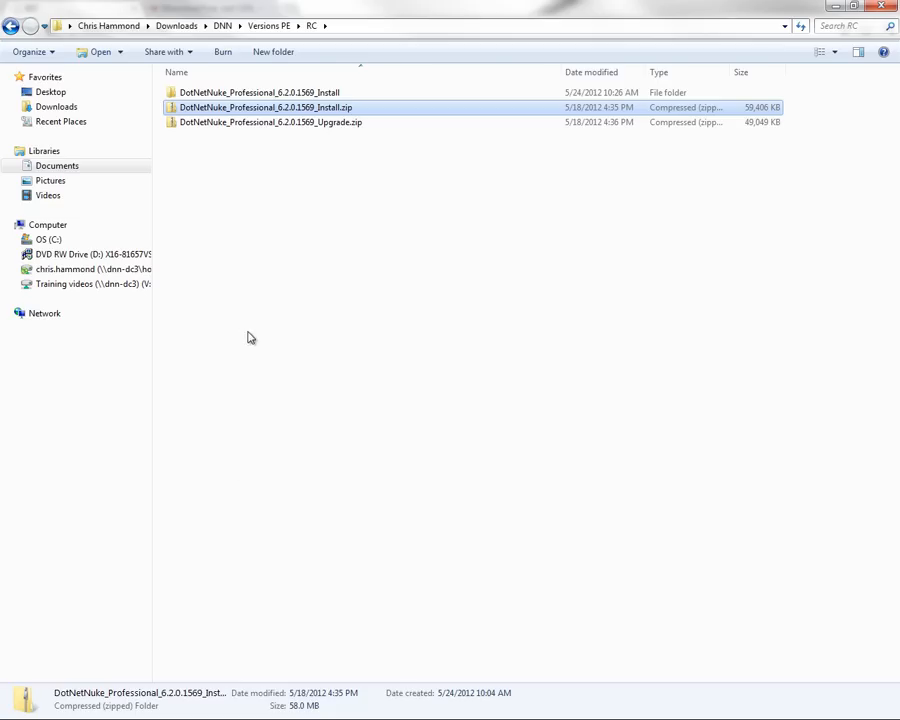
{"action": "left_click", "coordinate": [378, 178]}
{"action": "left_click", "coordinate": [328, 109]}
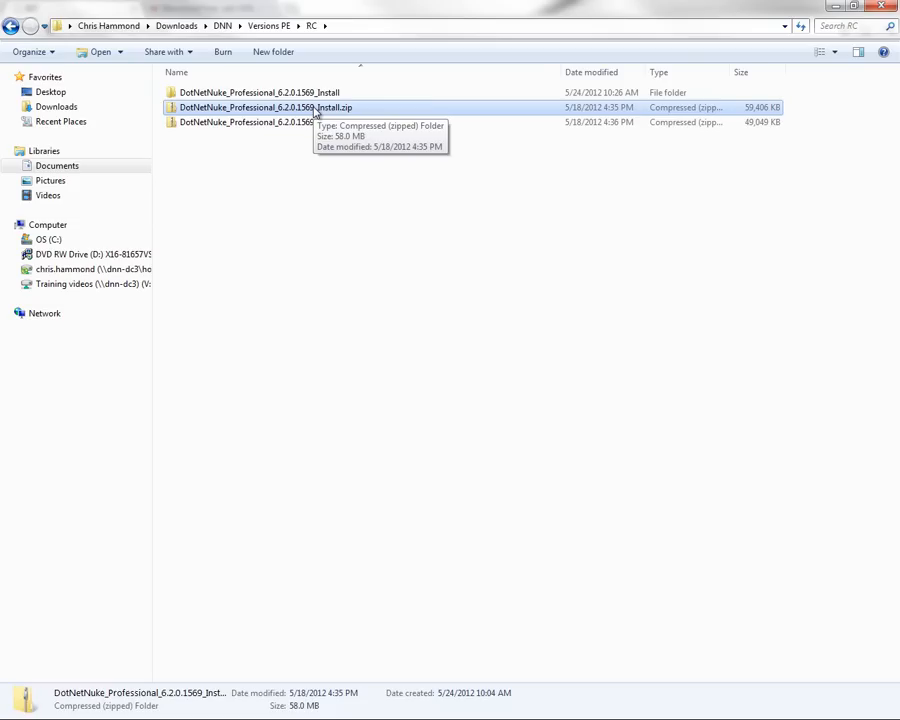
{"action": "right_click", "coordinate": [316, 110]}
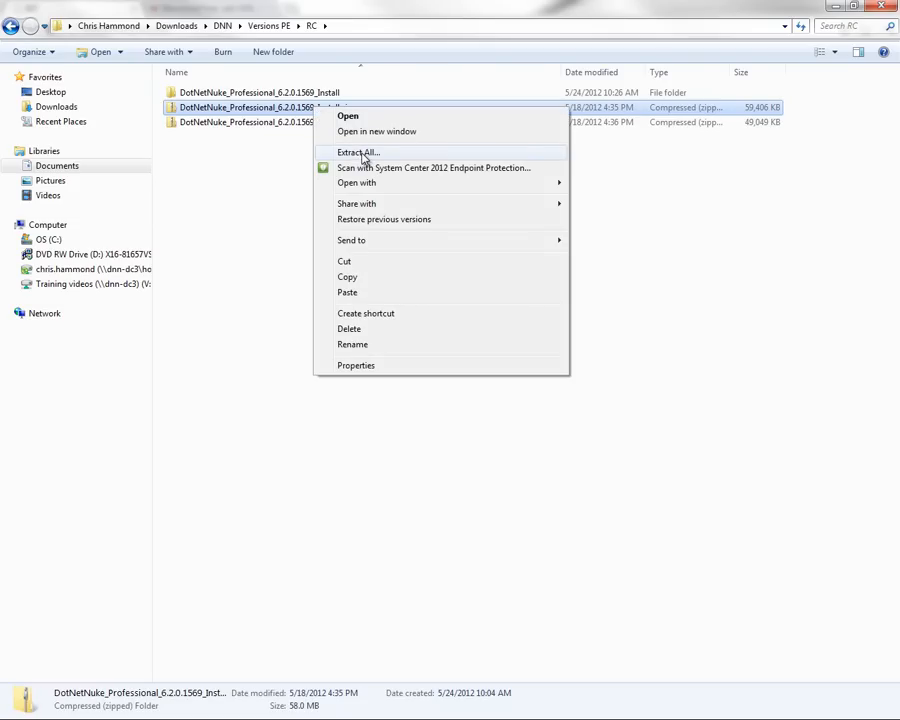
{"action": "left_click", "coordinate": [235, 181]}
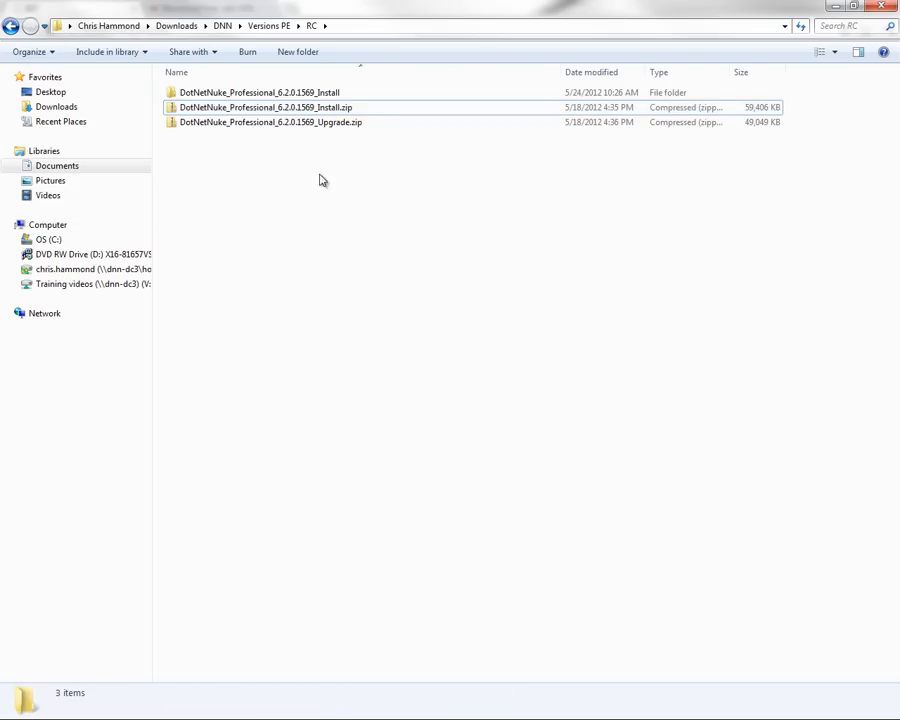
Copy all files and folders inside the extracted DotNetNuke_Professional_6.2.0.1569_Install folder
{"action": "double_click", "coordinate": [291, 93]}
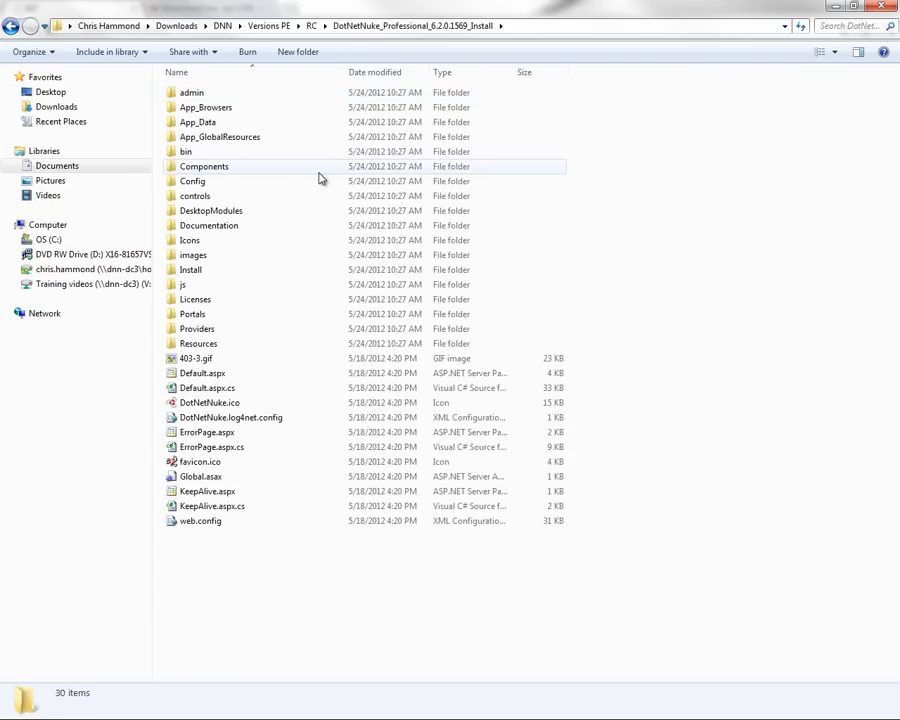
{"action": "key", "text": "ctrl+a"}
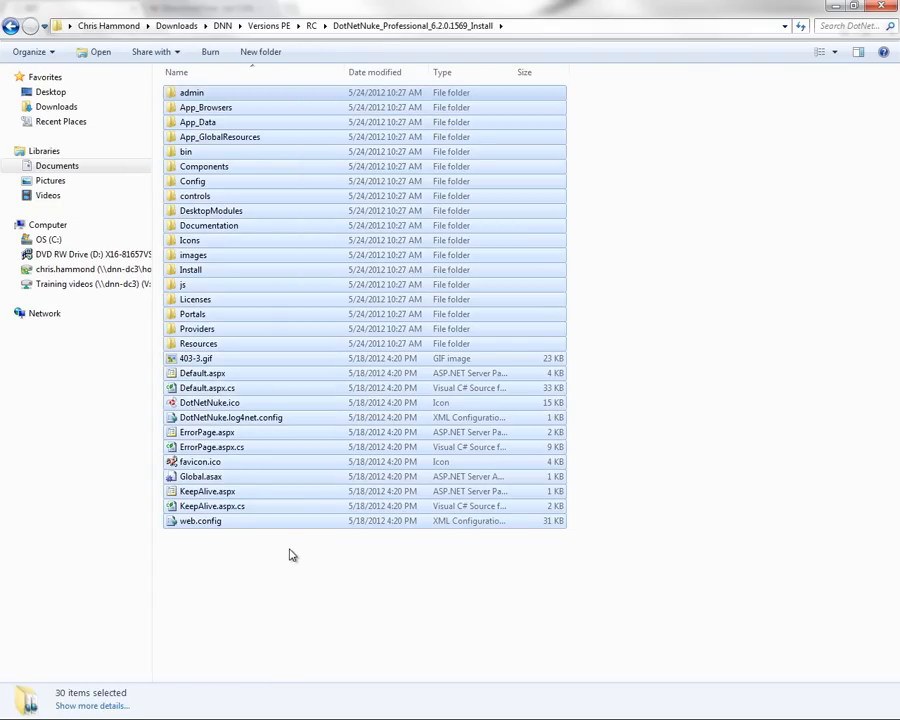
{"action": "right_click", "coordinate": [240, 170]}
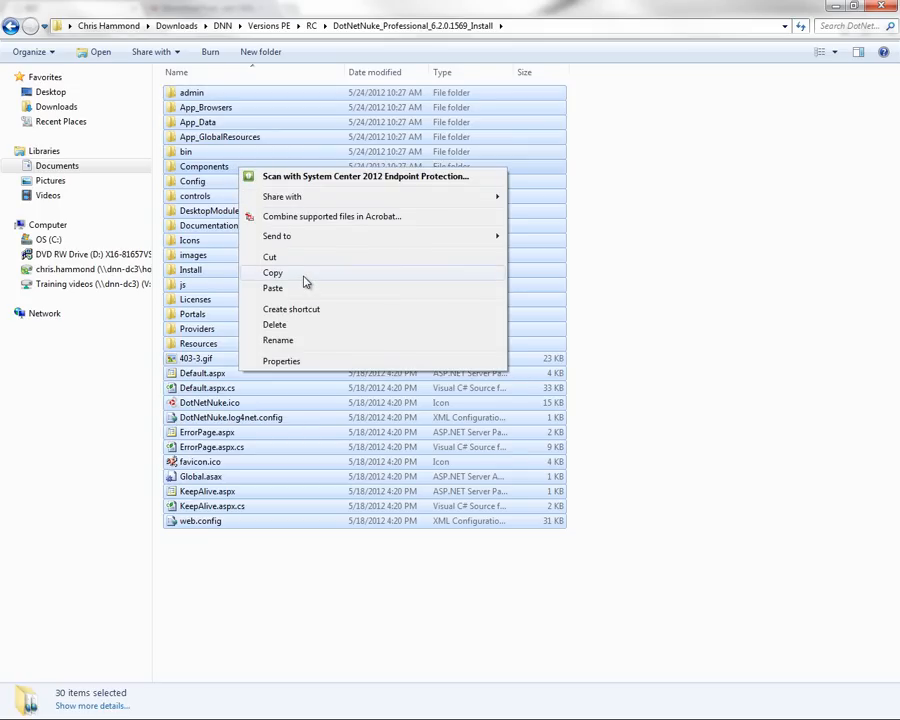
{"action": "left_click", "coordinate": [272, 273]}
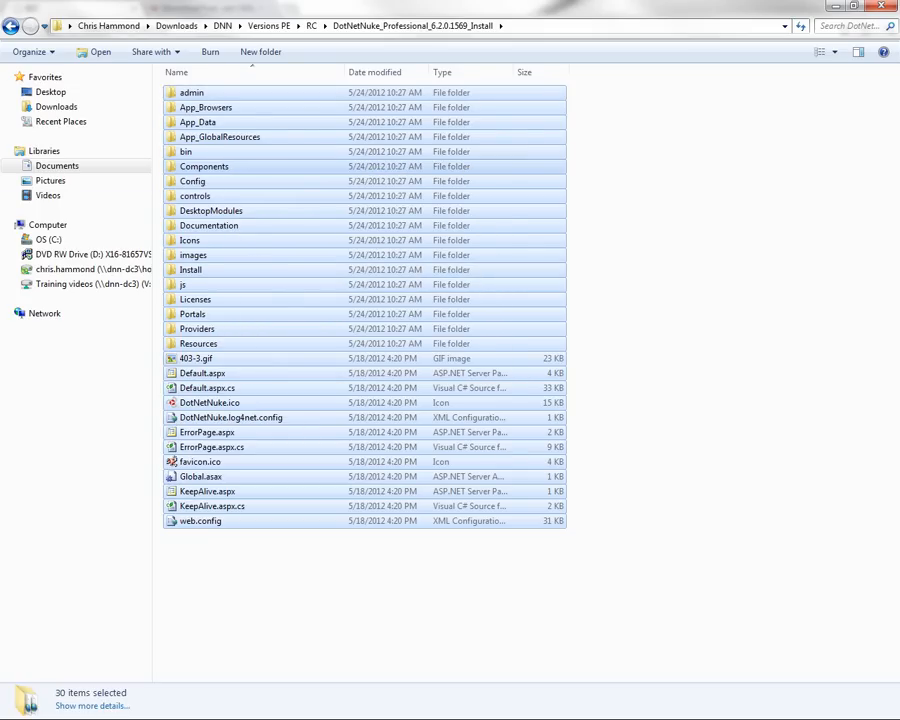
Paste the copied DotNetNuke files into the folder c:\websites\awesomecycles.biz
{"action": "left_click", "coordinate": [552, 27]}
{"action": "type", "text": "c:\\websites\\"}
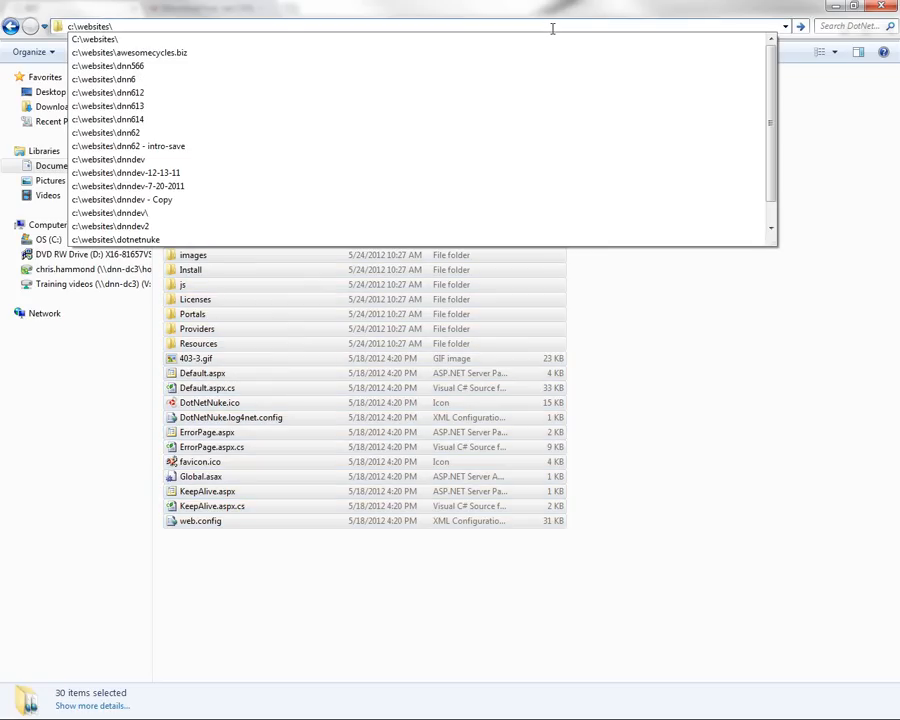
{"action": "key", "text": "Return"}
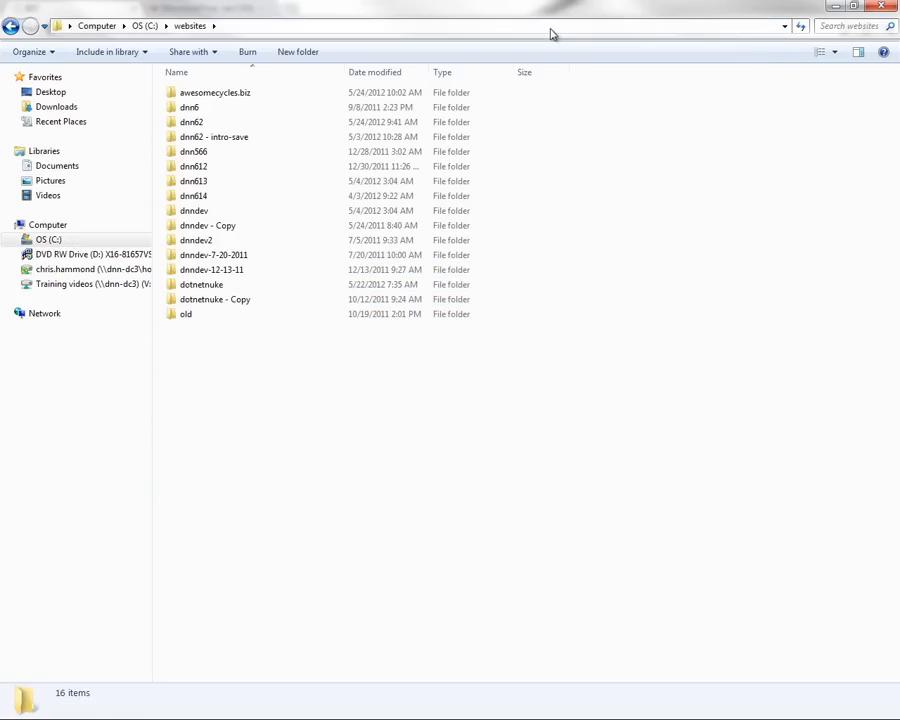
{"action": "double_click", "coordinate": [215, 93]}
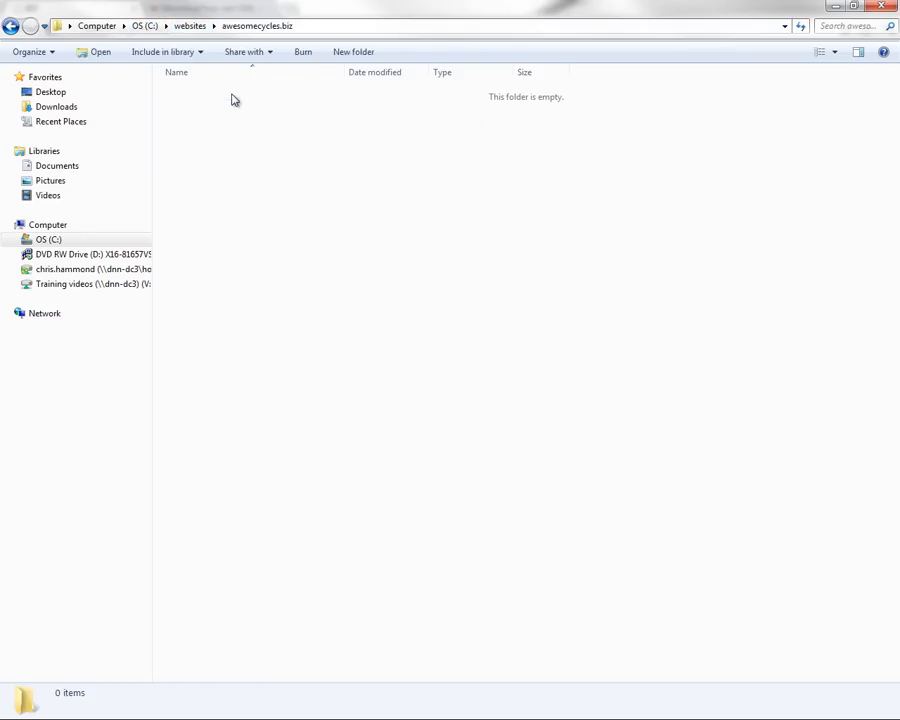
{"action": "key", "text": "ctrl+v"}
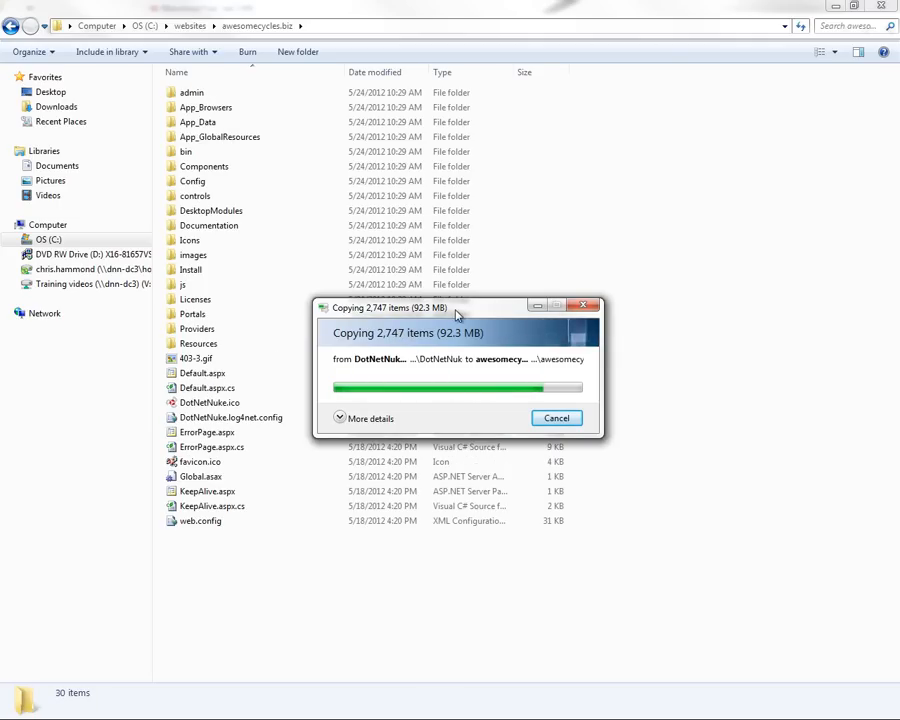
{"action": "key", "text": "ctrl+a"}
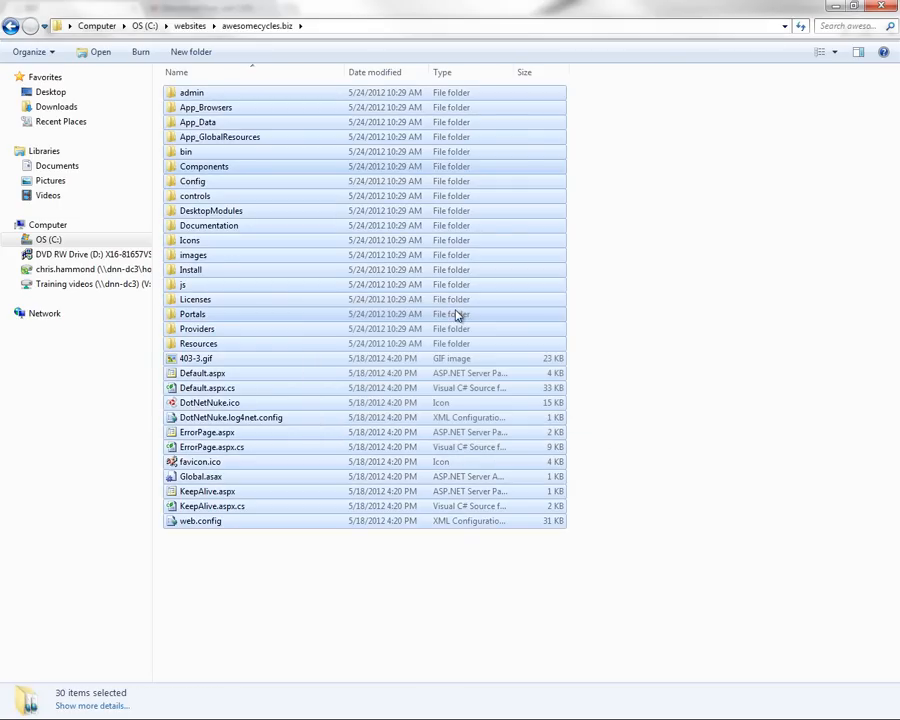
{"action": "left_click", "coordinate": [642, 384]}
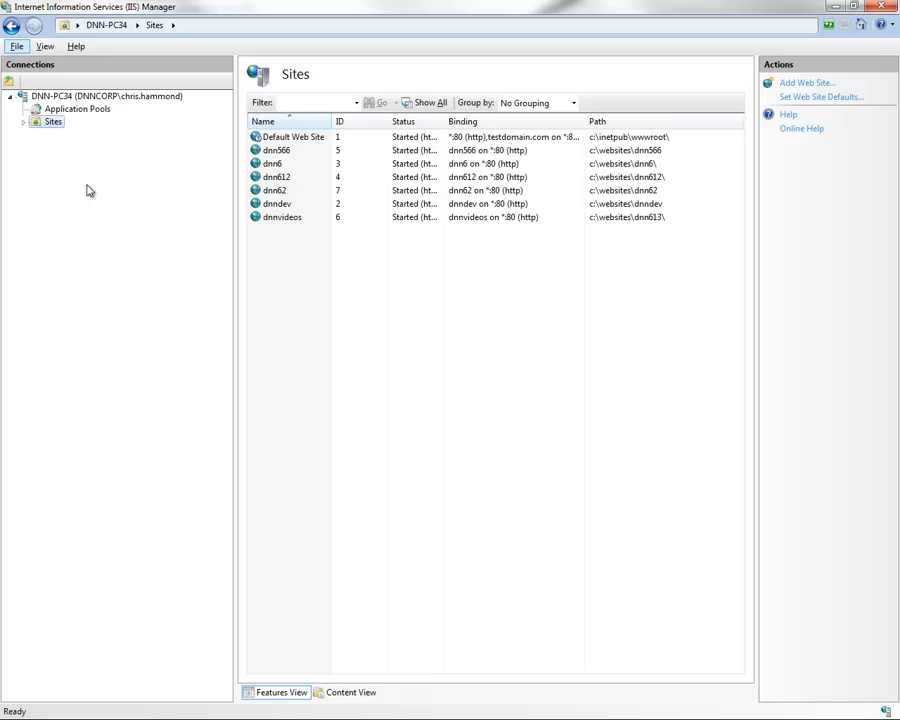
In IIS Manager, start adding a new web site under Sites and name it awesomecycles.biz
{"action": "right_click", "coordinate": [48, 124]}
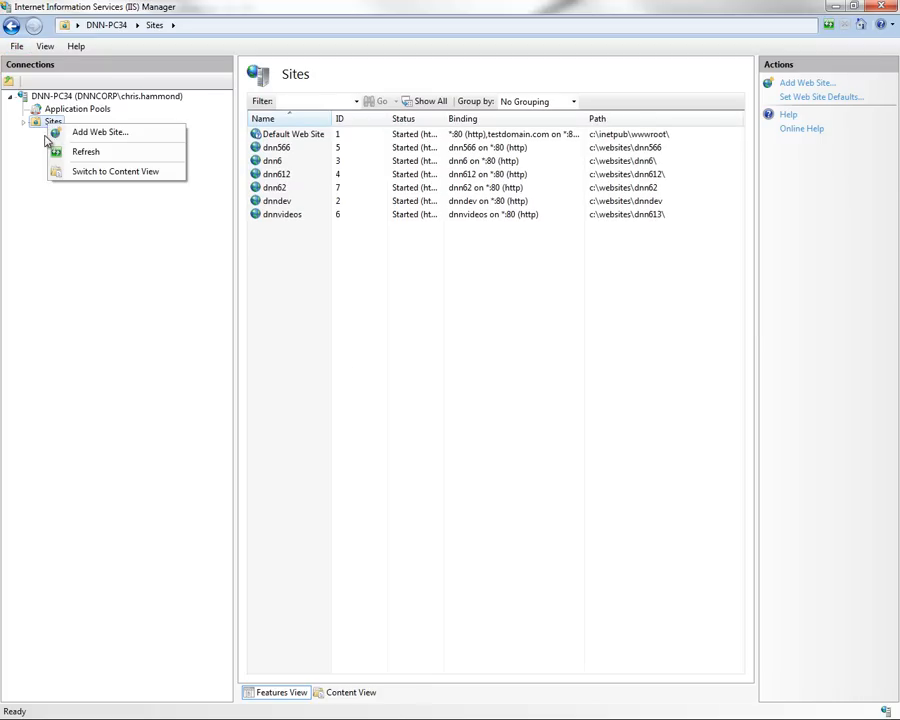
{"action": "left_click", "coordinate": [82, 136]}
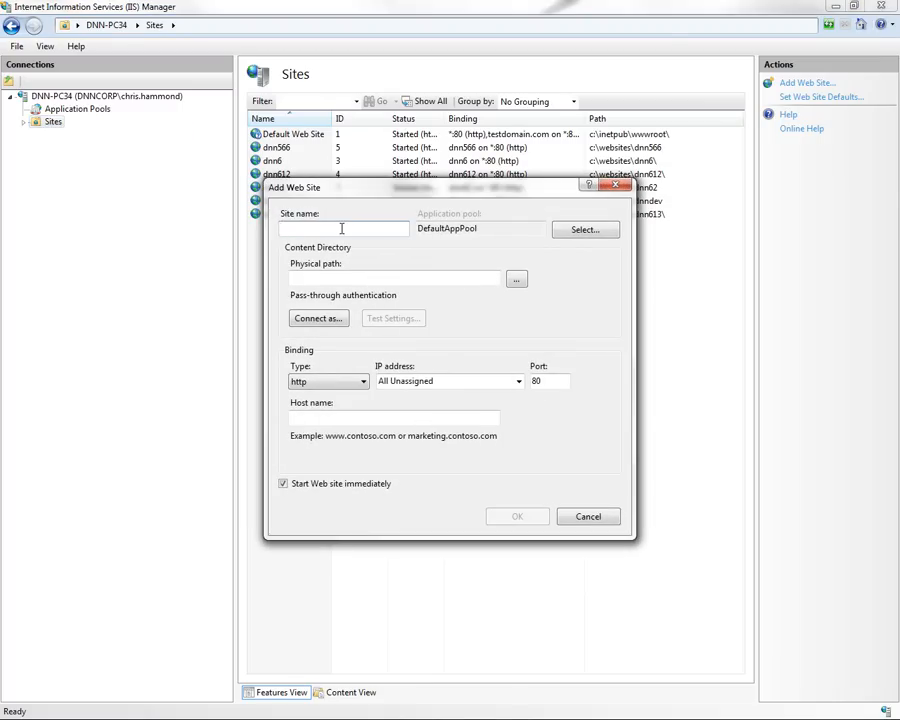
{"action": "type", "text": "awesomecycles.biz"}
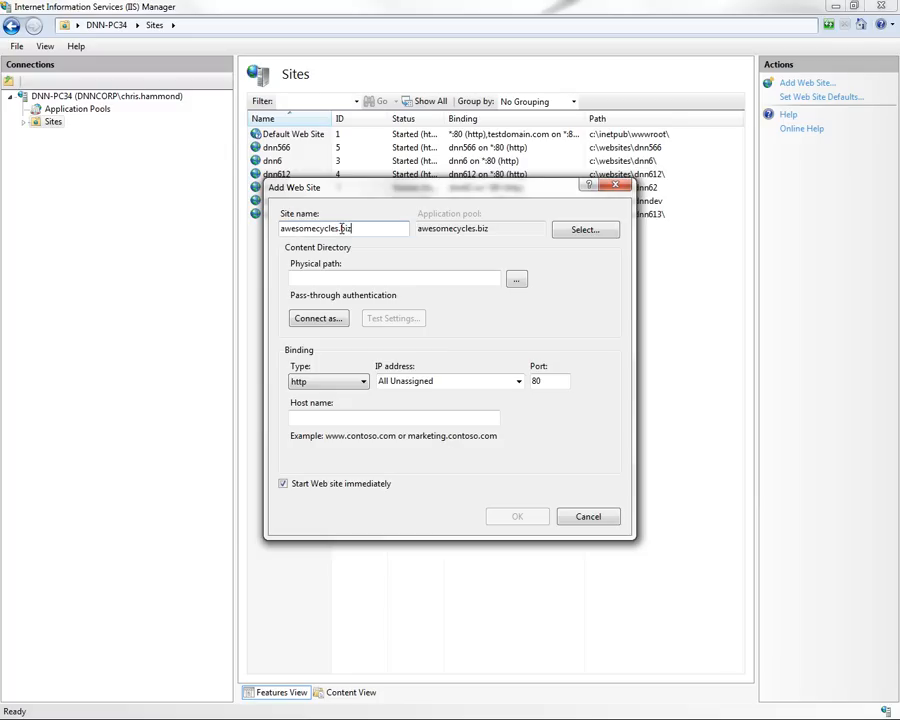
{"action": "double_click", "coordinate": [366, 229]}
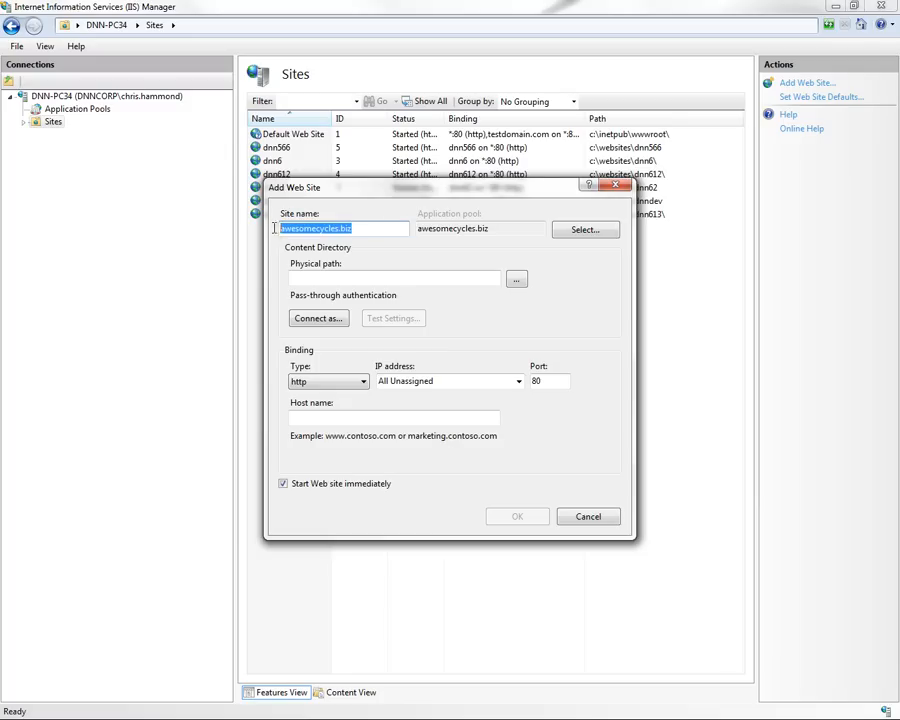
{"action": "left_click", "coordinate": [496, 229]}
{"action": "double_click", "coordinate": [500, 226]}
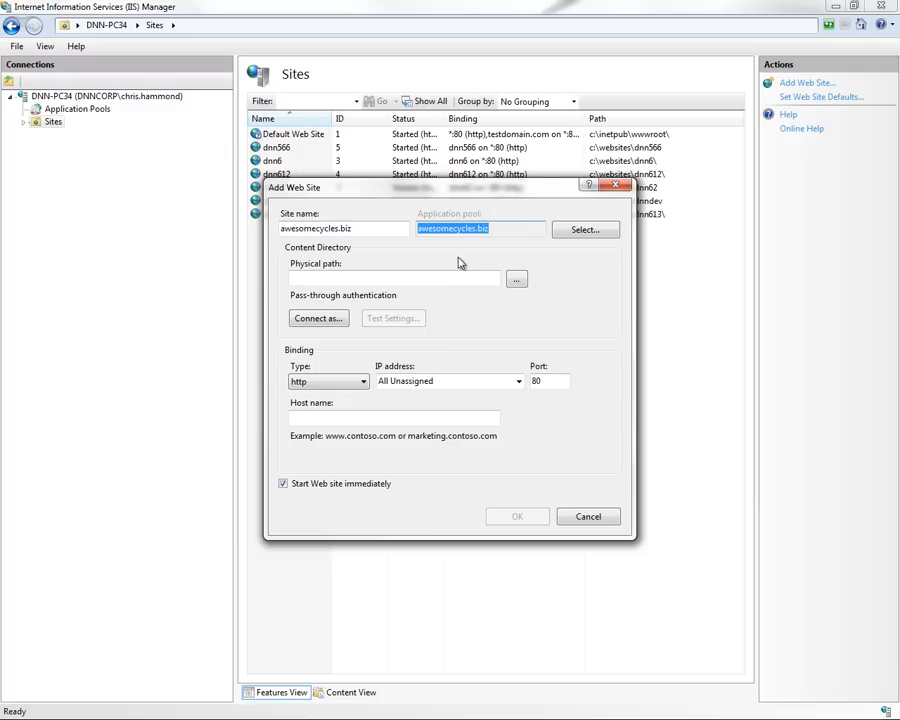
Set the new site's physical path to c:\websites\awesomecycles.biz
{"action": "left_click", "coordinate": [422, 283]}
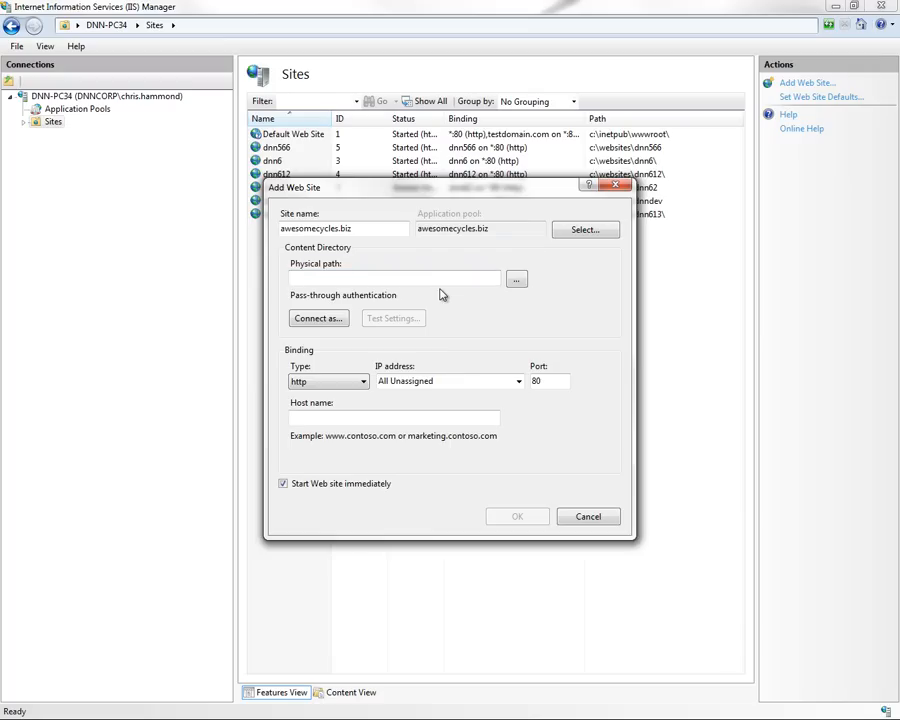
{"action": "type", "text": "c:\\websites\\awesomecycles.biz"}
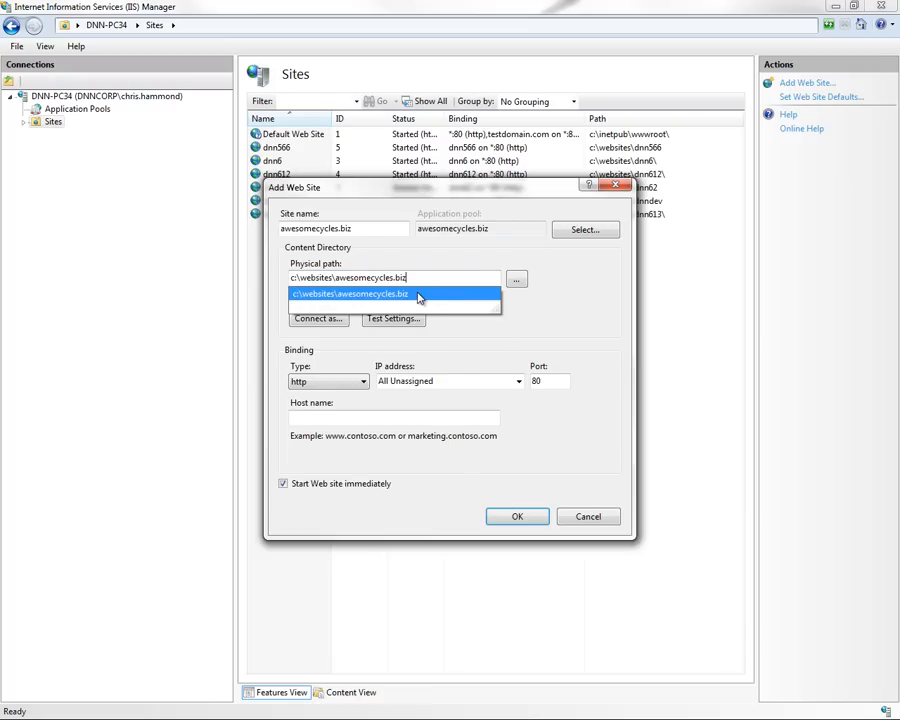
{"action": "left_click", "coordinate": [418, 297]}
{"action": "left_click", "coordinate": [480, 277]}
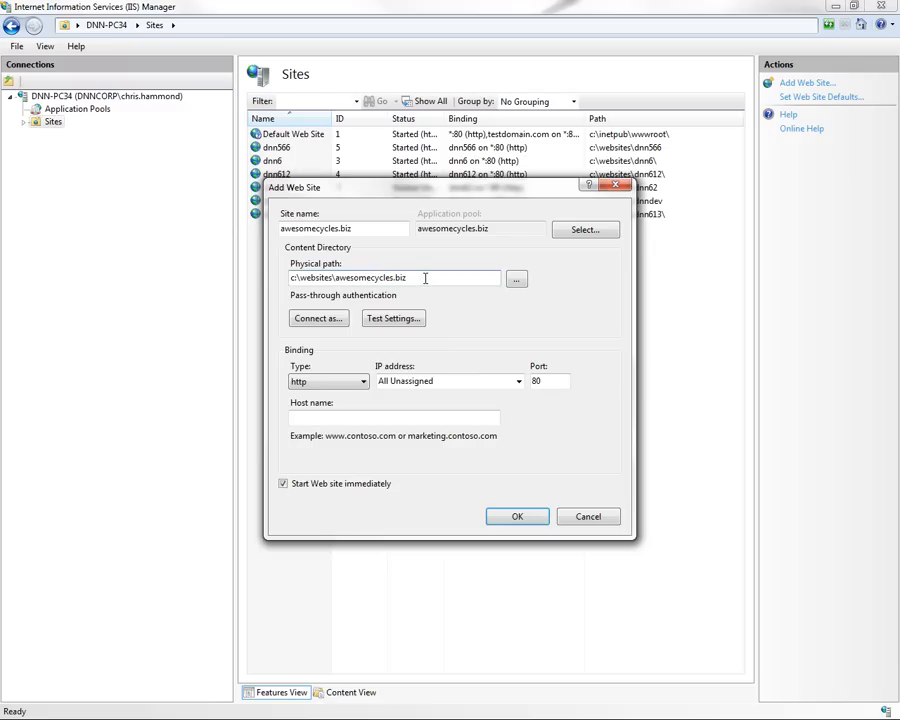
Create the web site with the host name awesomecycles.biz and select it in the expanded Sites tree
{"action": "left_click", "coordinate": [410, 417]}
{"action": "key", "text": "ctrl+v"}
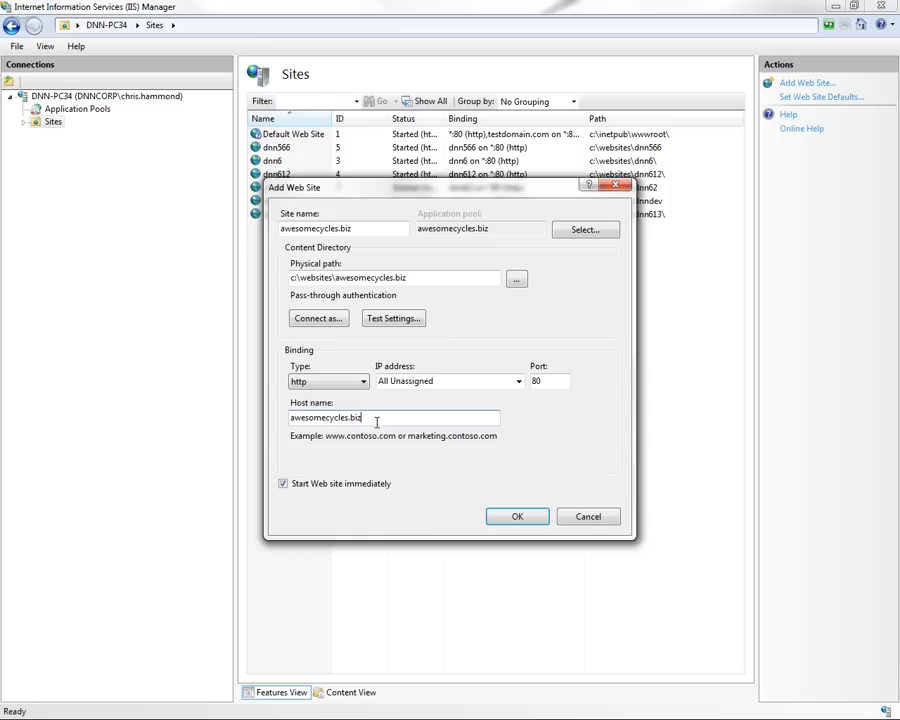
{"action": "left_click_drag", "start_coordinate": [377, 421], "coordinate": [291, 417]}
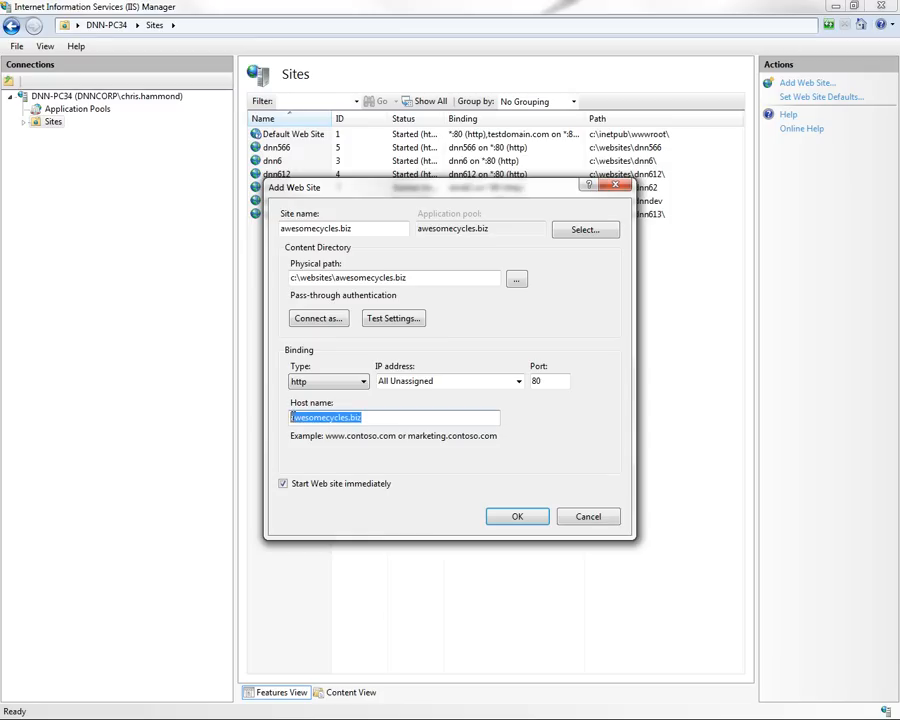
{"action": "left_click", "coordinate": [377, 420]}
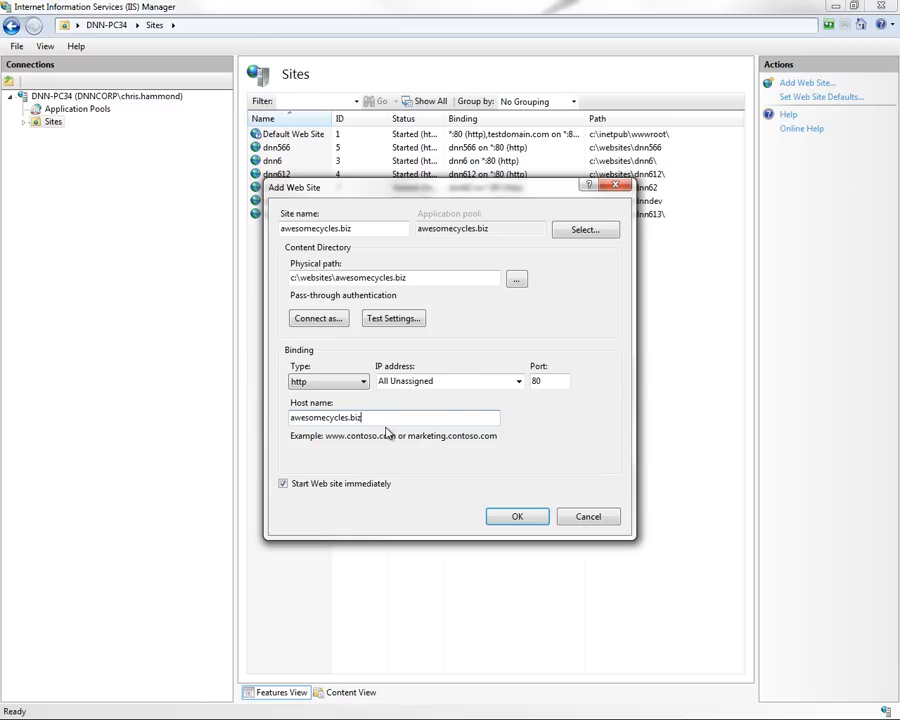
{"action": "left_click", "coordinate": [515, 517]}
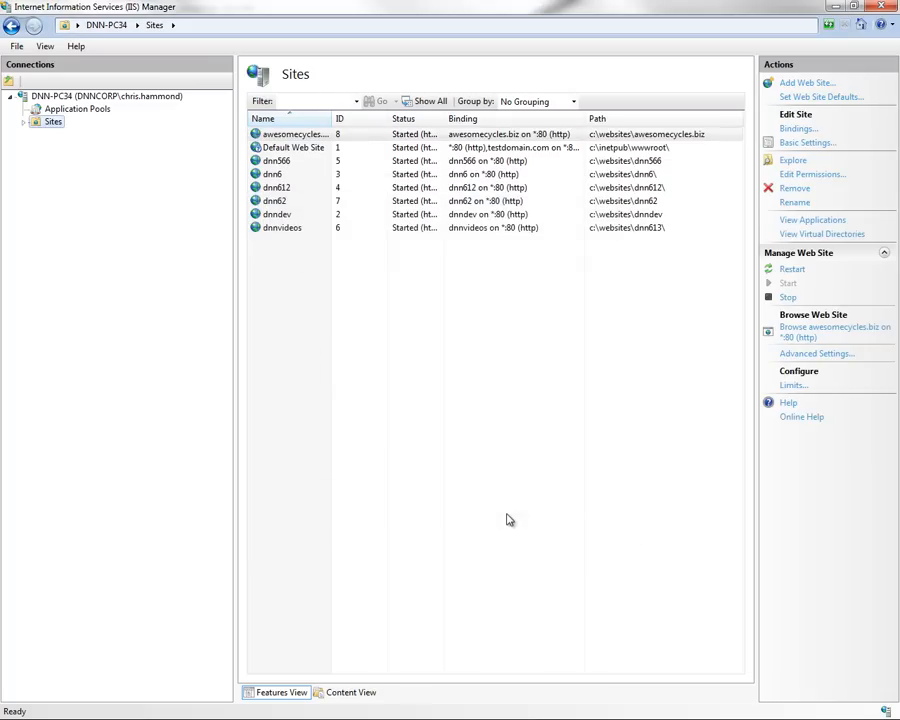
{"action": "left_click", "coordinate": [25, 121]}
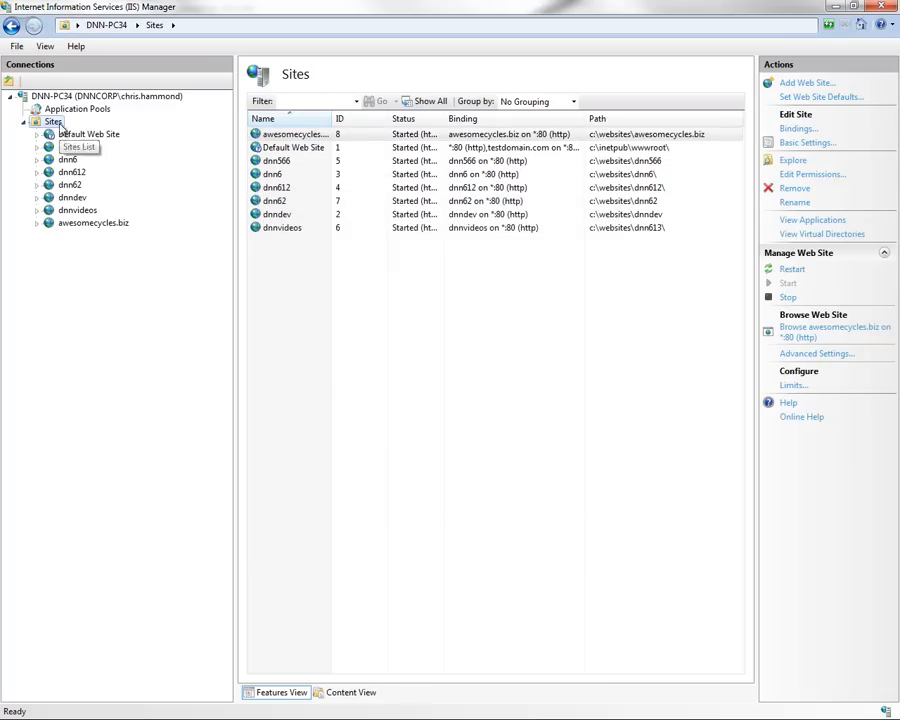
{"action": "left_click", "coordinate": [90, 224]}
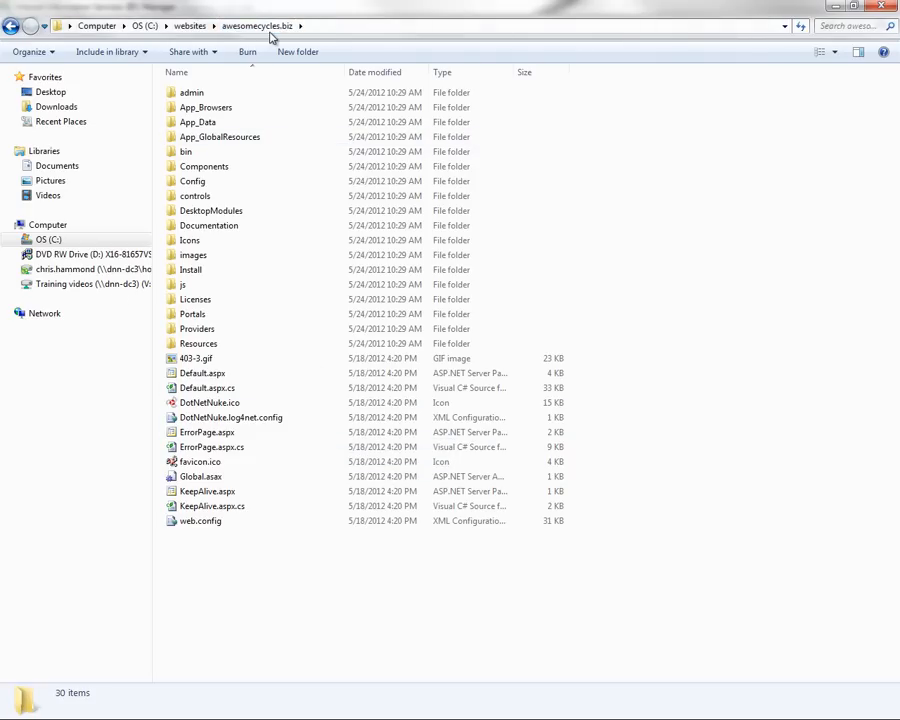
In the websites folder, open the security permissions of the awesomecycles.biz folder for editing
{"action": "left_click", "coordinate": [190, 31]}
{"action": "left_click", "coordinate": [305, 430]}
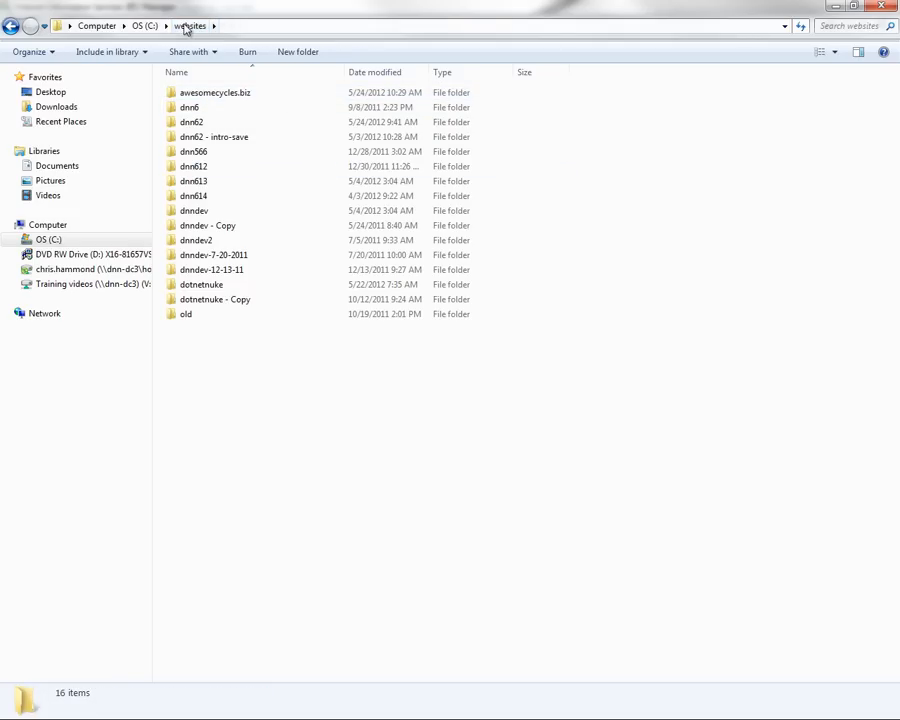
{"action": "right_click", "coordinate": [214, 97]}
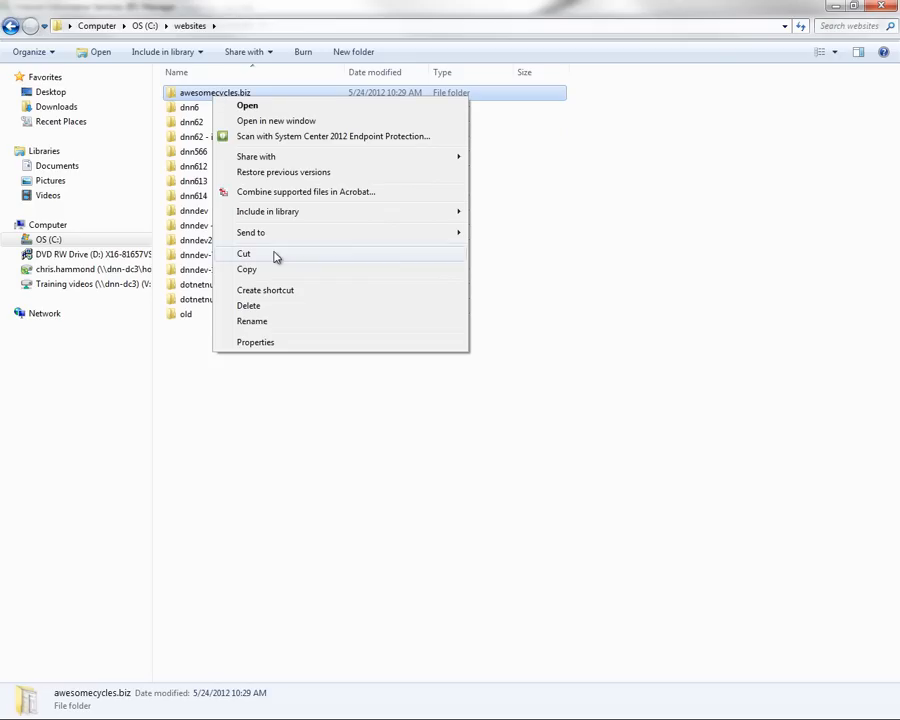
{"action": "left_click", "coordinate": [265, 342]}
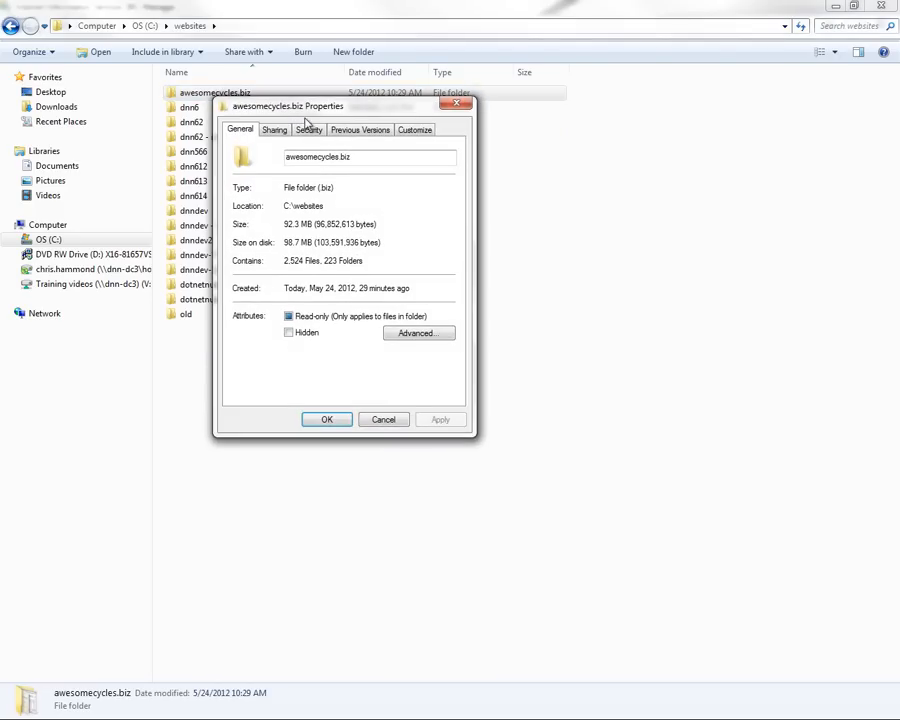
{"action": "left_click", "coordinate": [310, 130]}
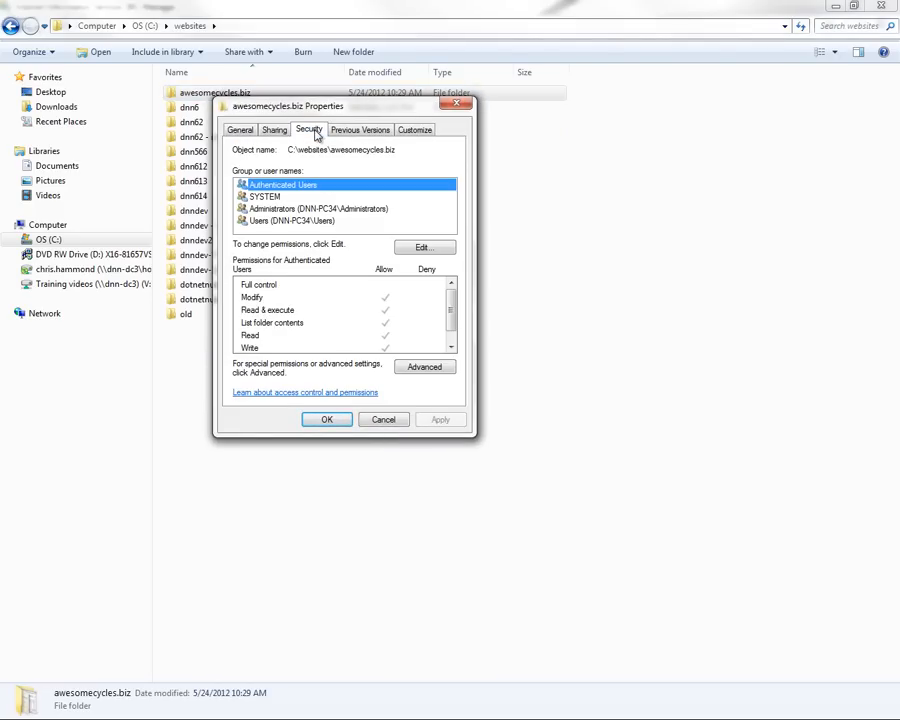
{"action": "left_click", "coordinate": [433, 253]}
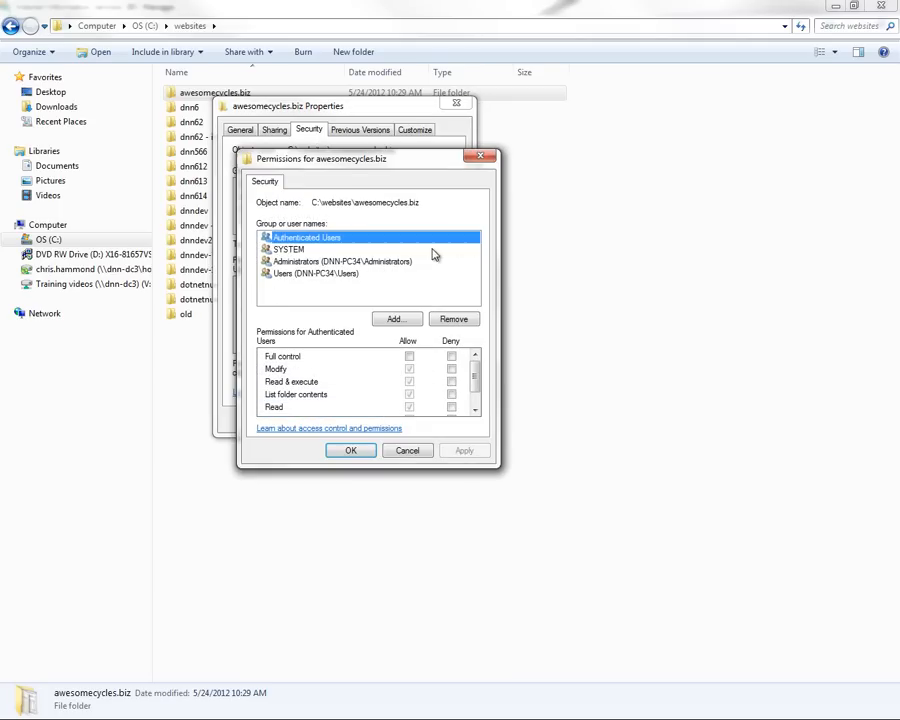
Start adding a user to the folder permissions, with the local computer DNN-PC34 as the search location
{"action": "left_click", "coordinate": [397, 320]}
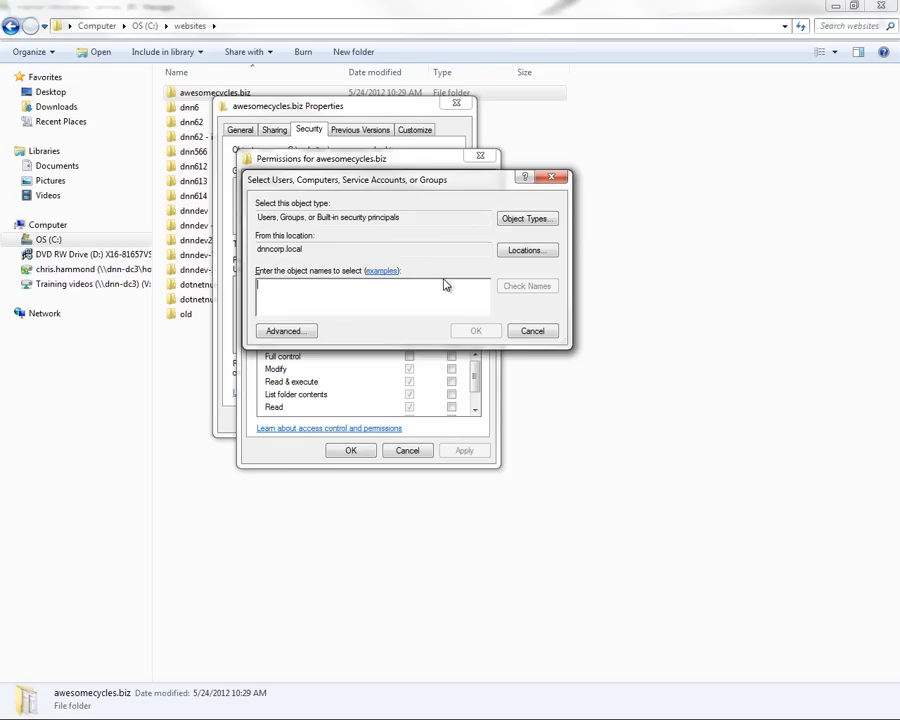
{"action": "left_click", "coordinate": [540, 252]}
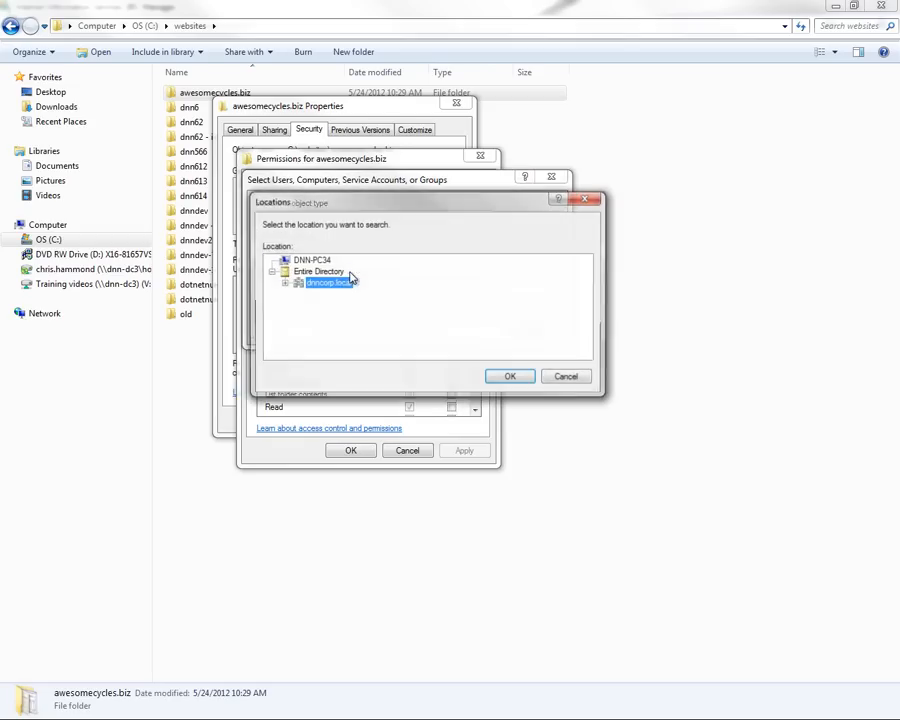
{"action": "left_click", "coordinate": [318, 260]}
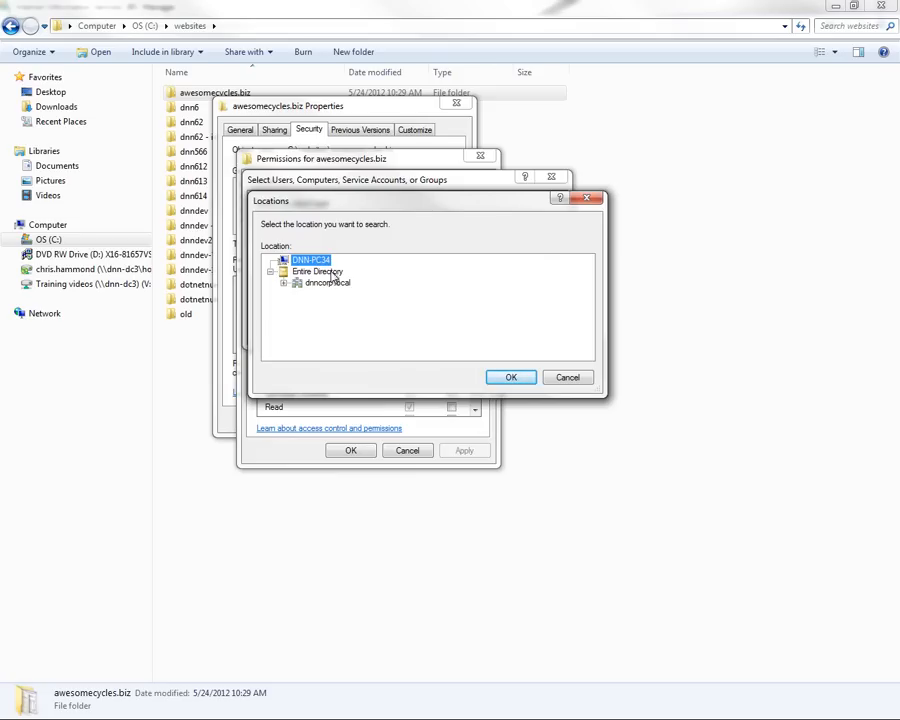
{"action": "left_click", "coordinate": [511, 377]}
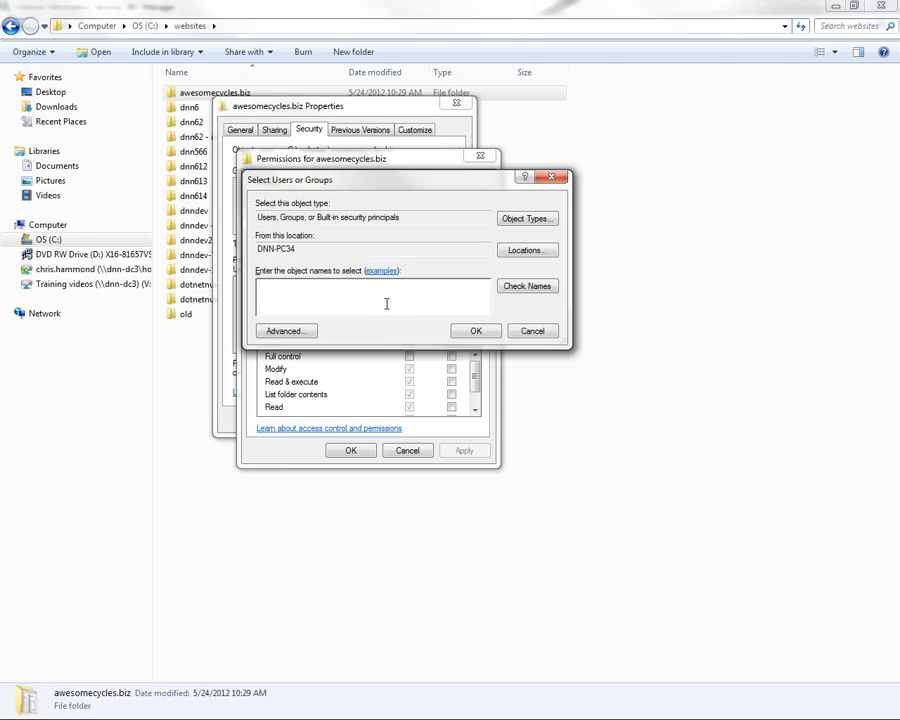
Add the application pool identity iis apppool\awesomecycles.biz to the folder permissions after checking the name
{"action": "type", "text": "iis apppool\\"}
{"action": "type", "text": "awesomecycles.biz"}
{"action": "left_click", "coordinate": [535, 288]}
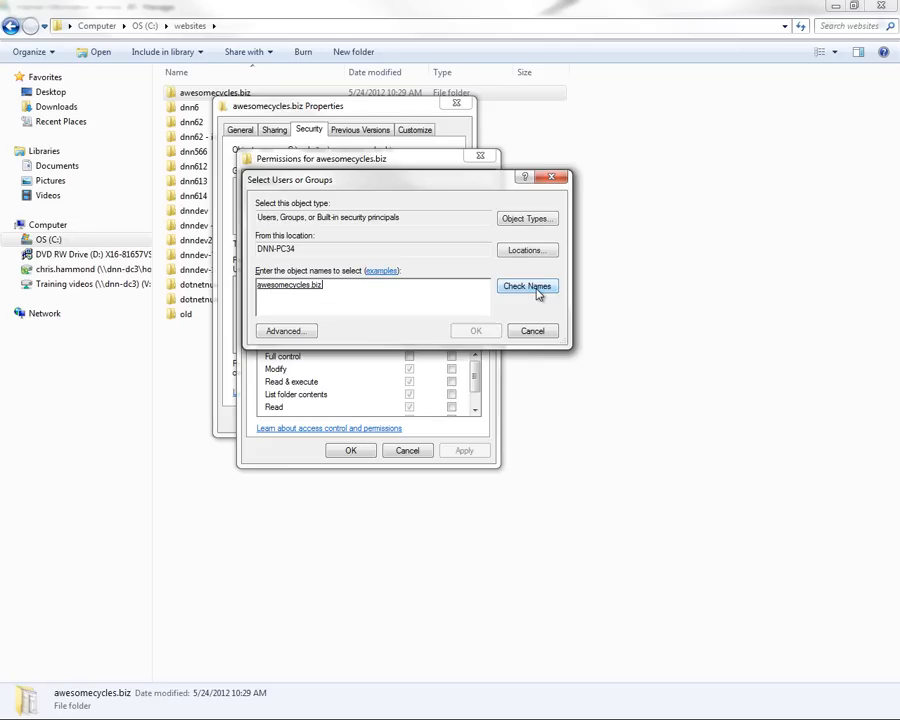
{"action": "left_click_drag", "start_coordinate": [338, 290], "coordinate": [252, 285]}
{"action": "left_click", "coordinate": [344, 292]}
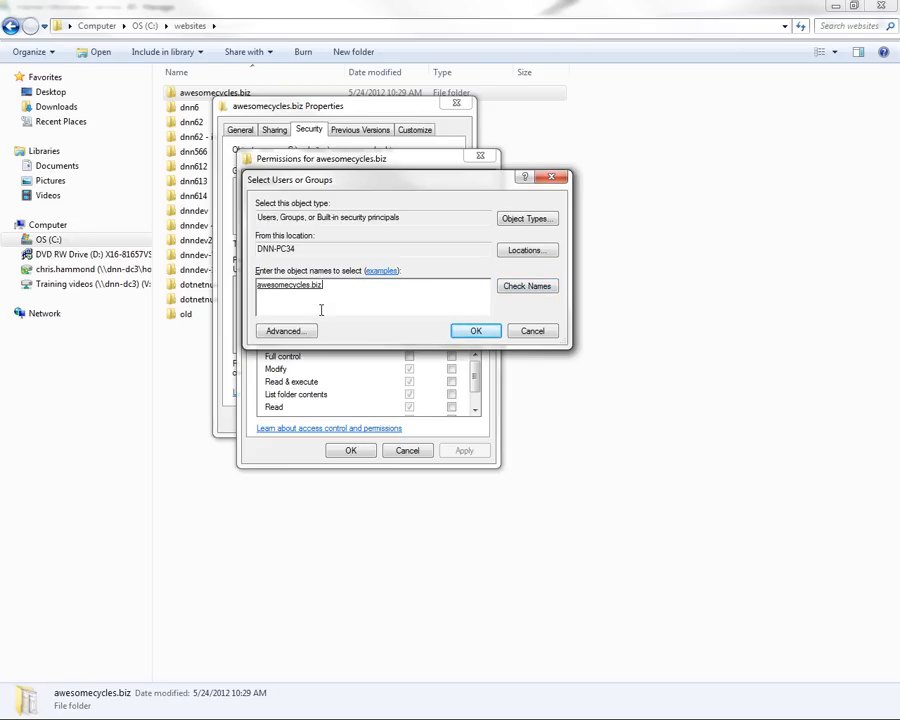
{"action": "left_click", "coordinate": [474, 332]}
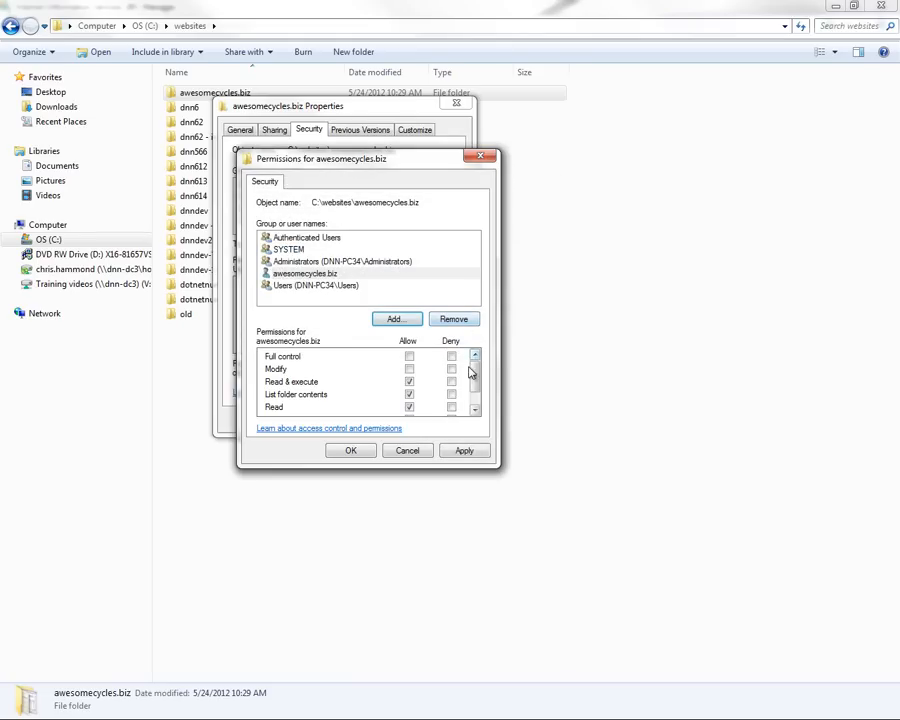
Allow Modify permission for the awesomecycles.biz identity, apply it and close the folder's properties
{"action": "left_click", "coordinate": [305, 273]}
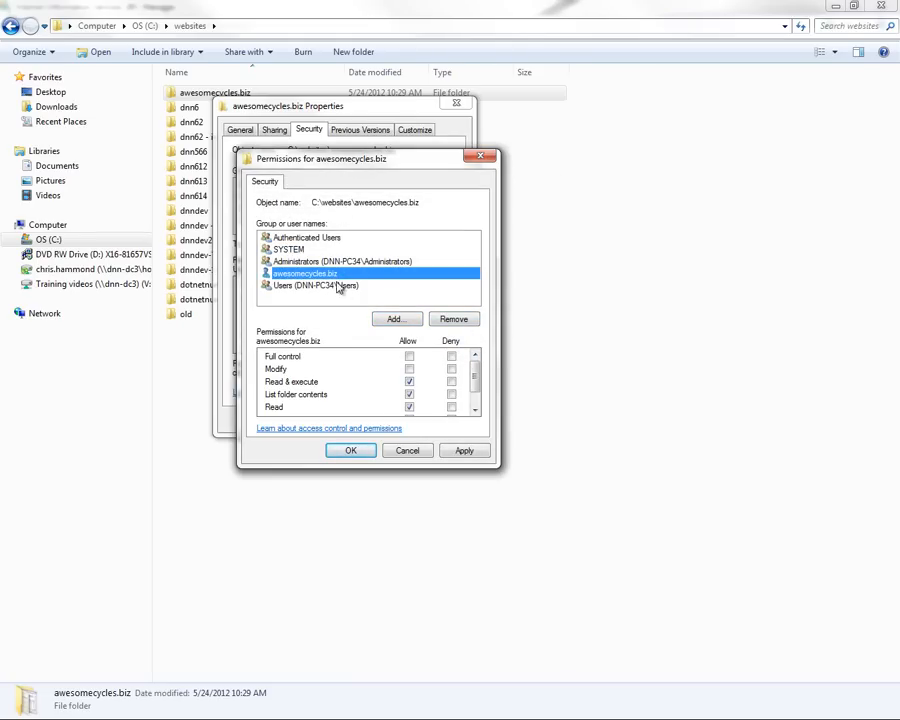
{"action": "left_click", "coordinate": [409, 370]}
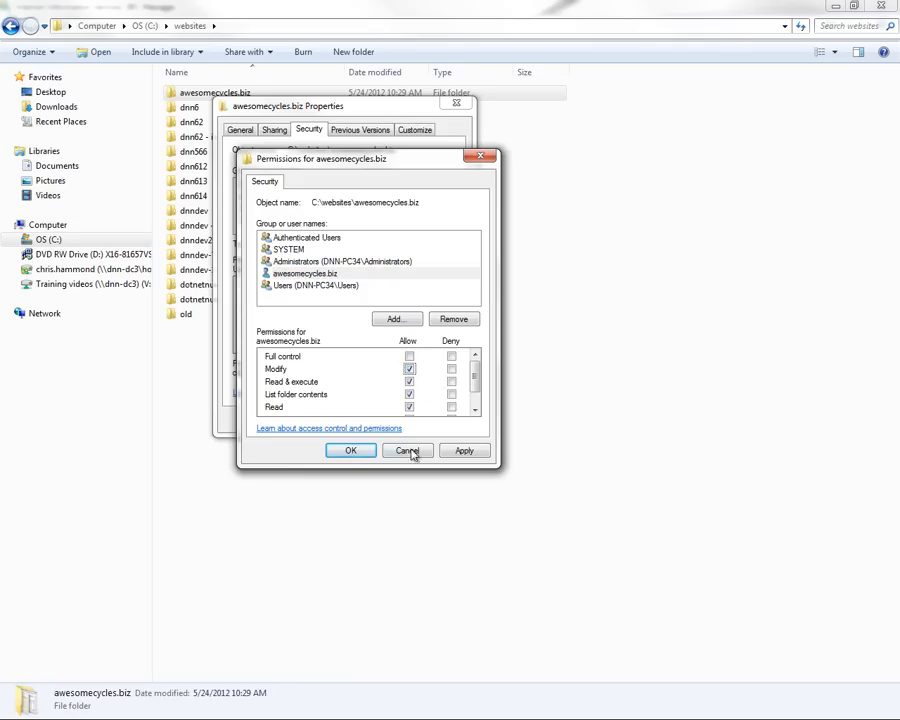
{"action": "left_click", "coordinate": [465, 452]}
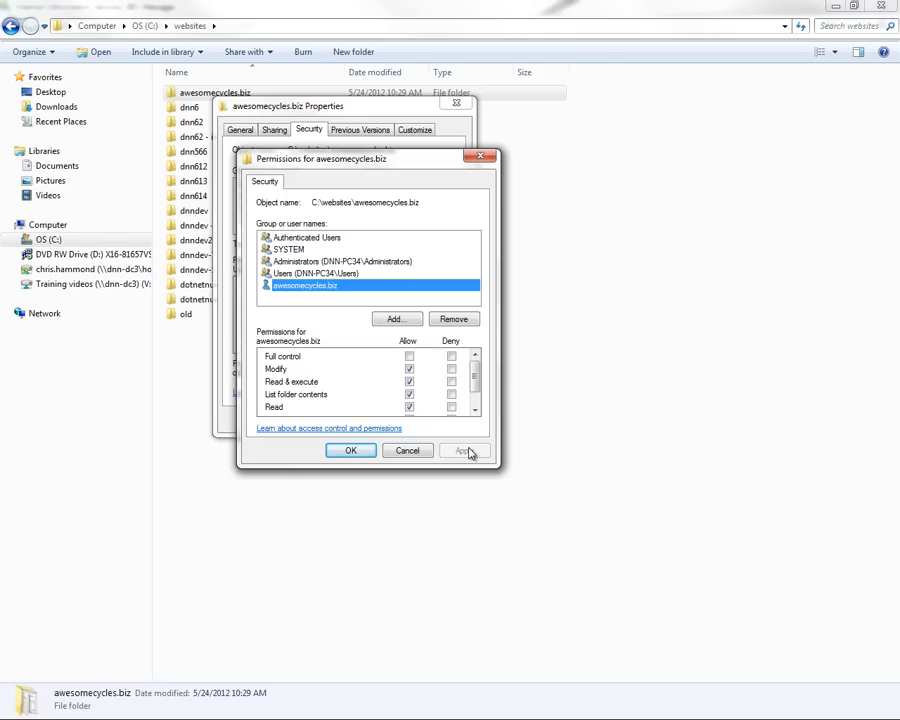
{"action": "left_click", "coordinate": [351, 453]}
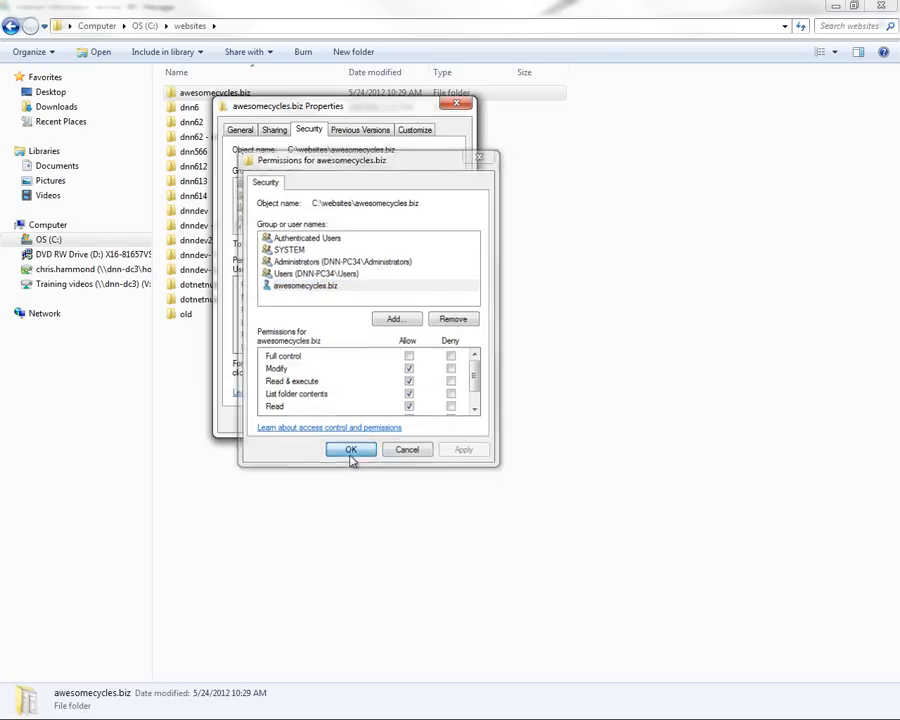
{"action": "left_click", "coordinate": [340, 421]}
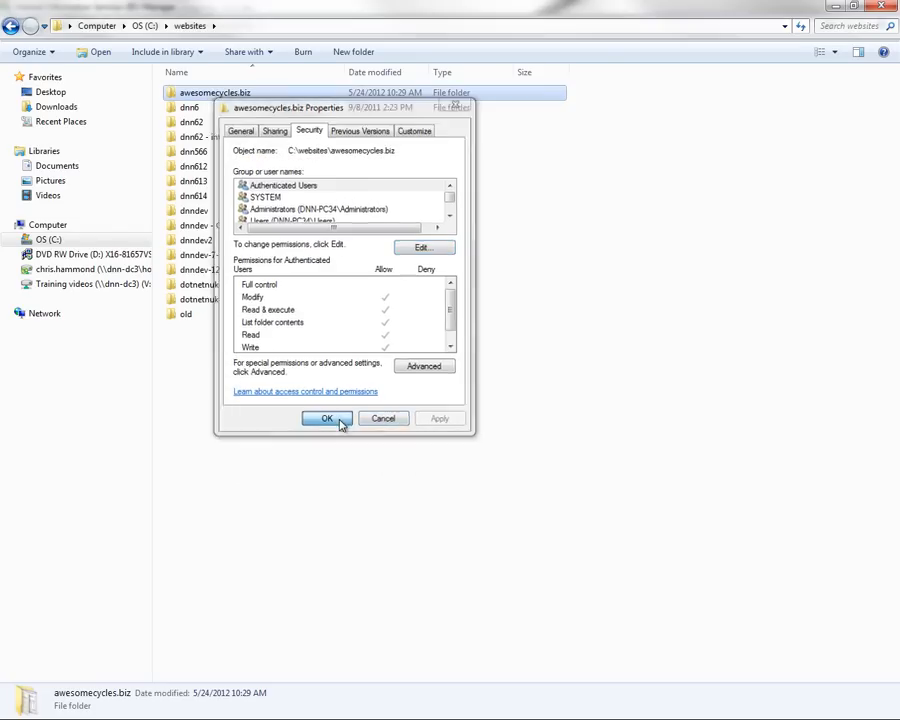
{"action": "left_click", "coordinate": [340, 431]}
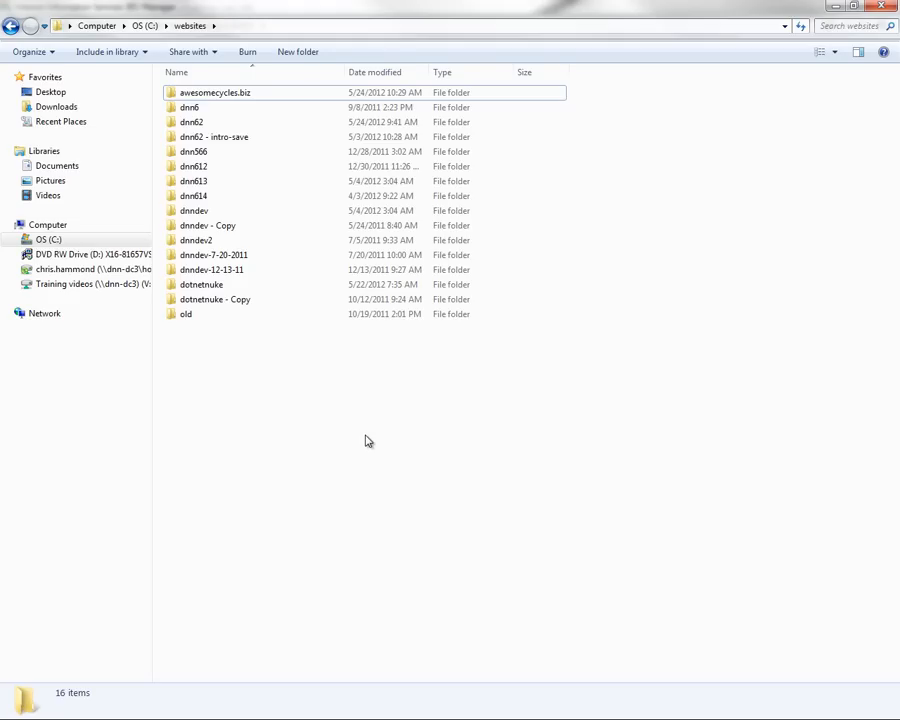
Switch to the Chrome browser, dismiss the downloads bar and reload the address awesomecycles.biz
{"action": "key", "text": "alt+Tab"}
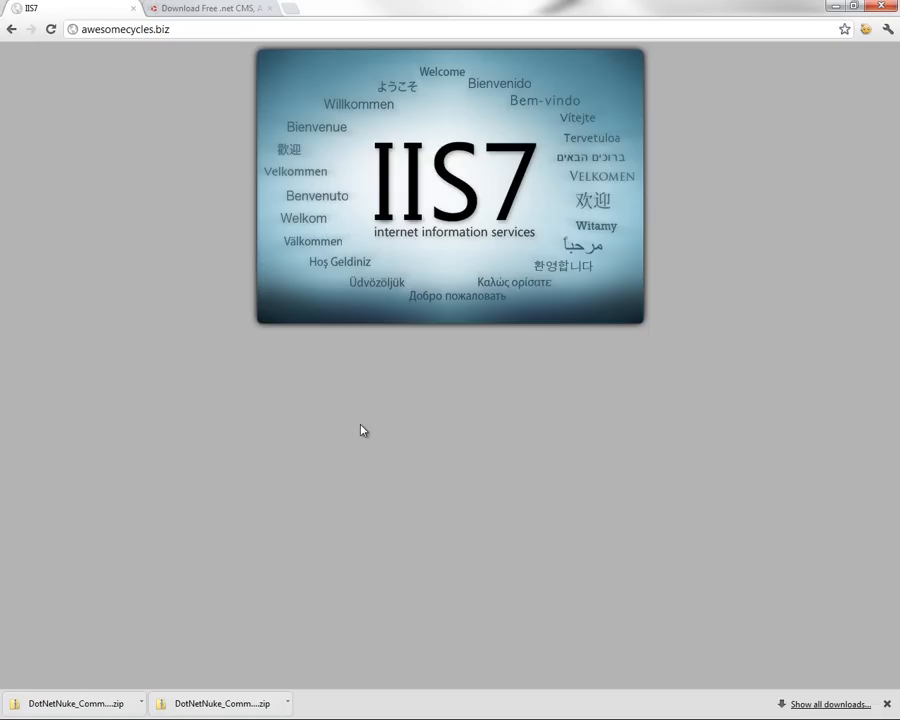
{"action": "left_click", "coordinate": [886, 704]}
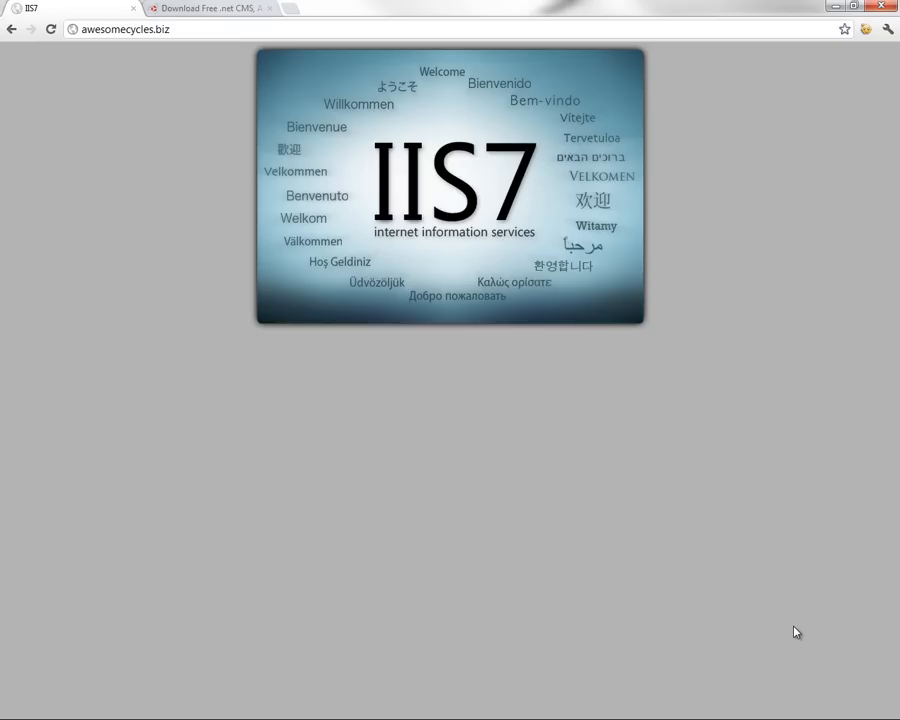
{"action": "key", "text": "ctrl+l"}
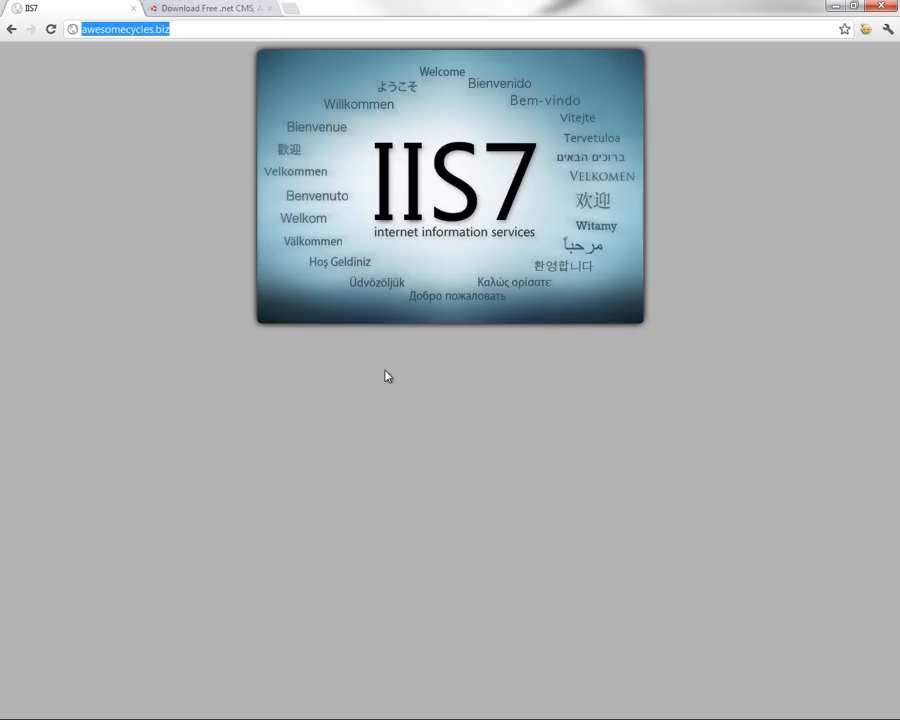
{"action": "left_click", "coordinate": [201, 28]}
{"action": "key", "text": "Return"}
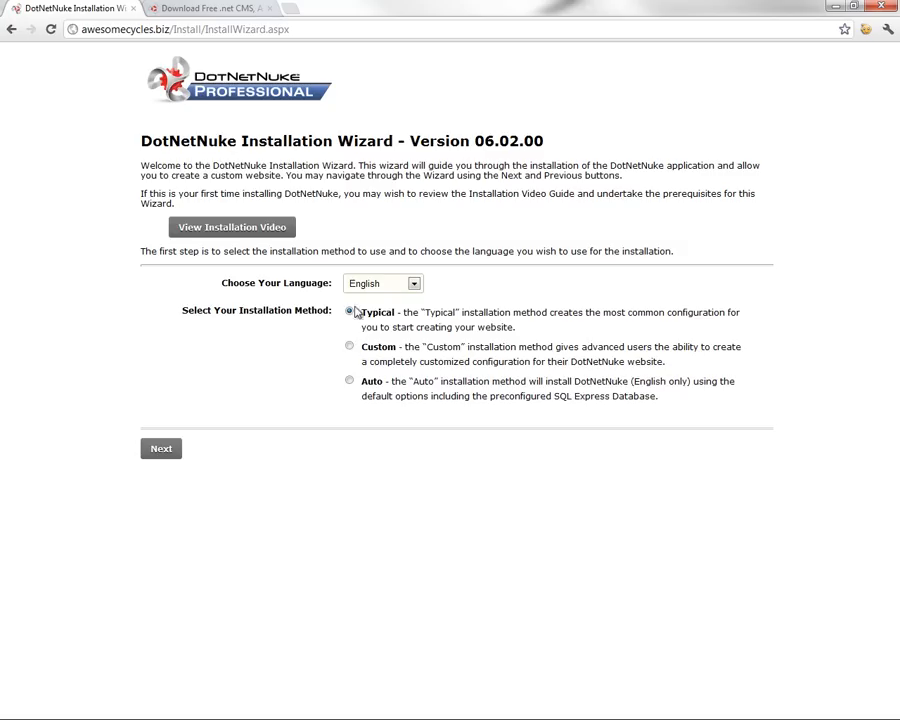
Choose the Auto installation method in the DotNetNuke Installation Wizard and start the installation
{"action": "left_click", "coordinate": [350, 382]}
{"action": "left_click", "coordinate": [163, 450]}
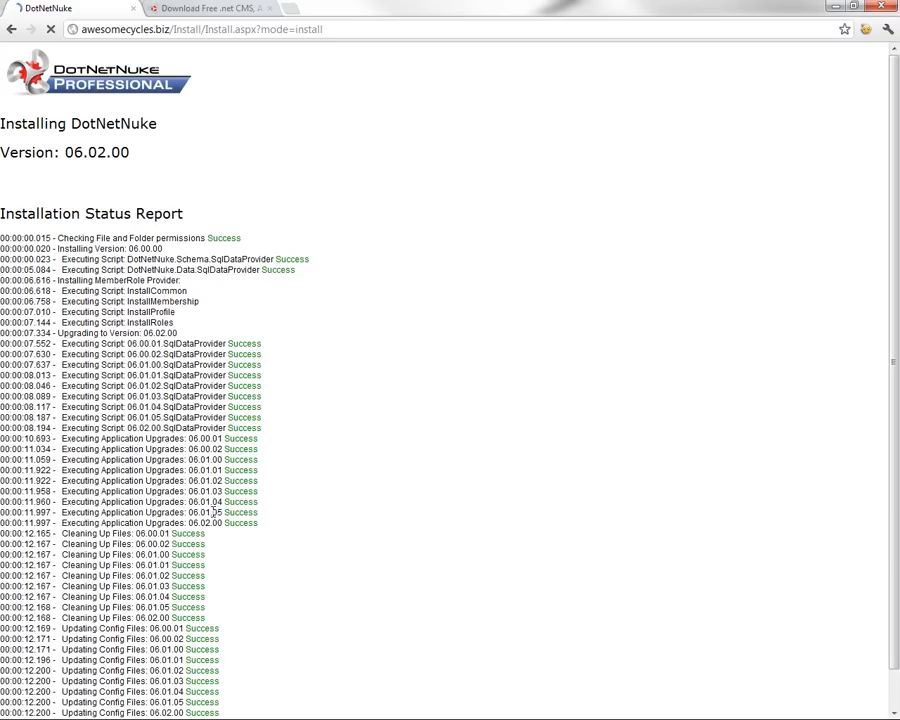
Follow the installation status report to its end and open the newly installed site
{"action": "scroll", "coordinate": [362, 350], "scroll_direction": "down", "scroll_amount": 1}
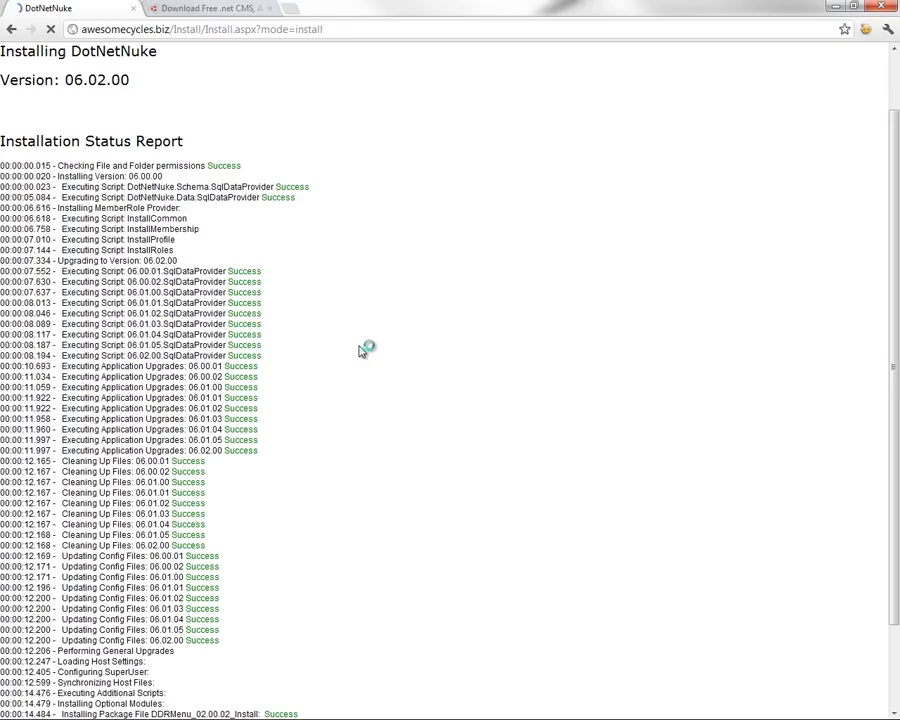
{"action": "scroll", "coordinate": [362, 350], "scroll_direction": "down", "scroll_amount": 2}
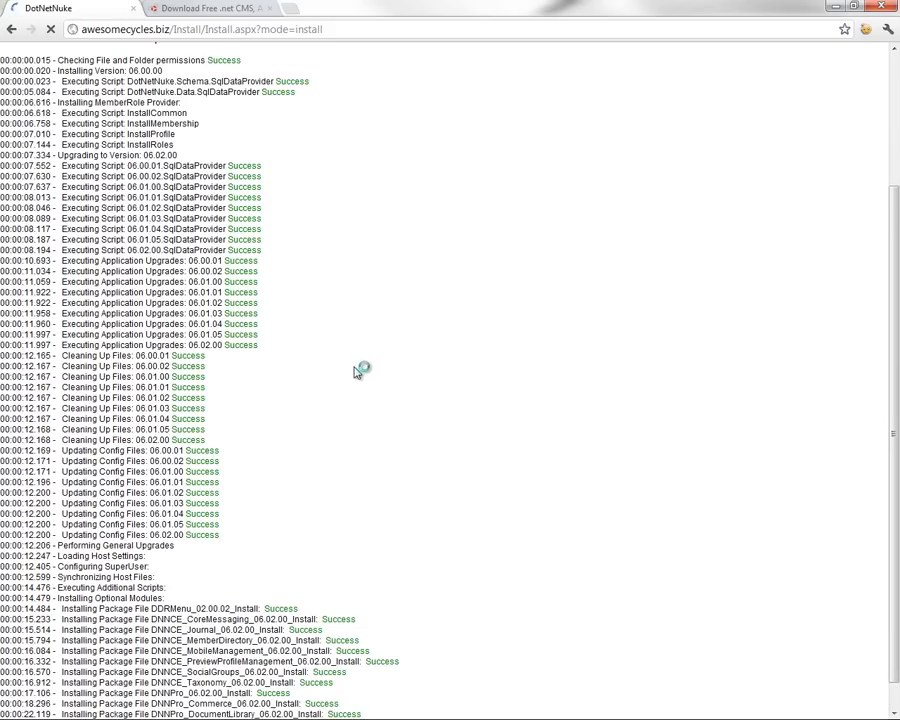
{"action": "scroll", "coordinate": [359, 372], "scroll_direction": "down", "scroll_amount": 1}
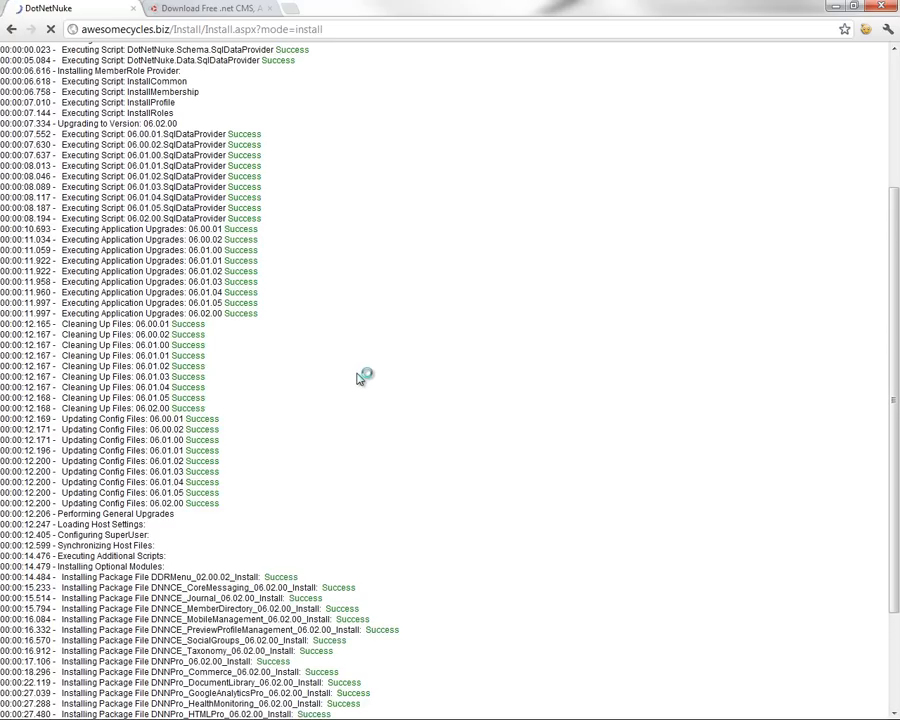
{"action": "scroll", "coordinate": [380, 385], "scroll_direction": "down", "scroll_amount": 3}
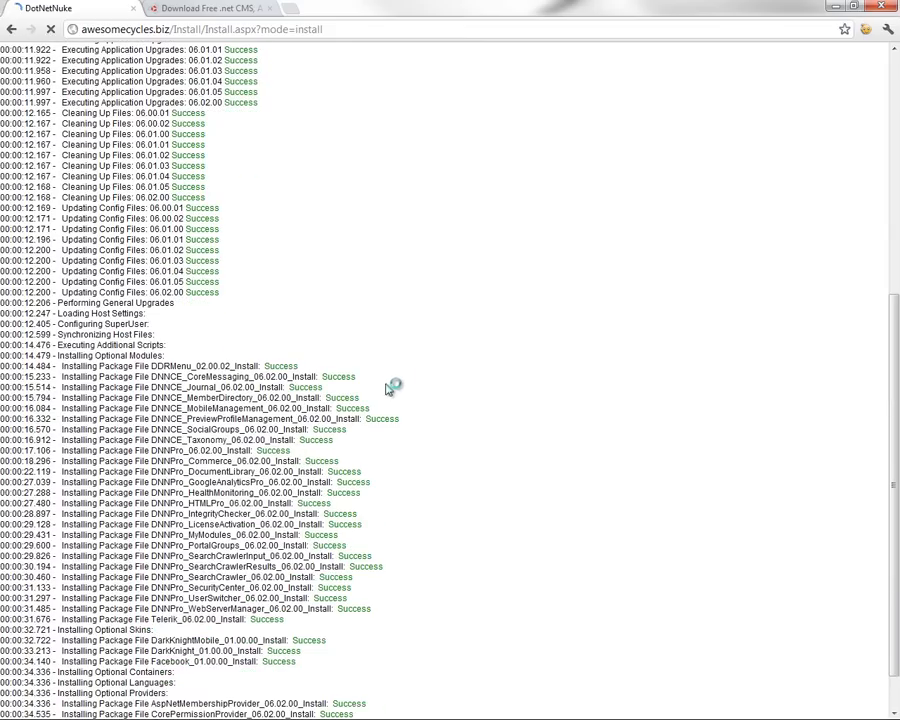
{"action": "scroll", "coordinate": [388, 394], "scroll_direction": "down", "scroll_amount": 2}
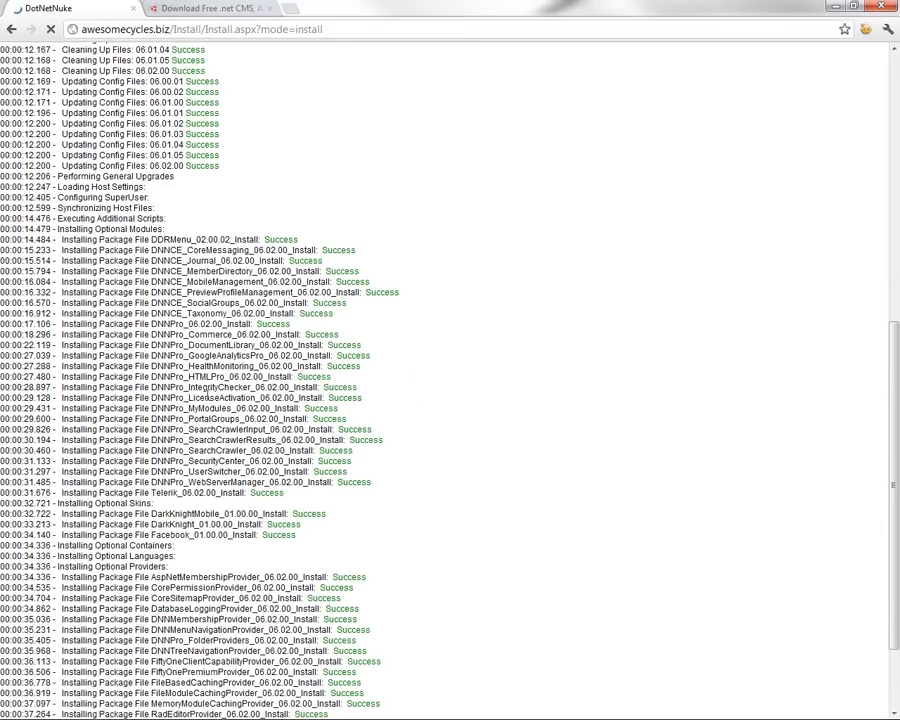
{"action": "scroll", "coordinate": [200, 370], "scroll_direction": "down", "scroll_amount": 2}
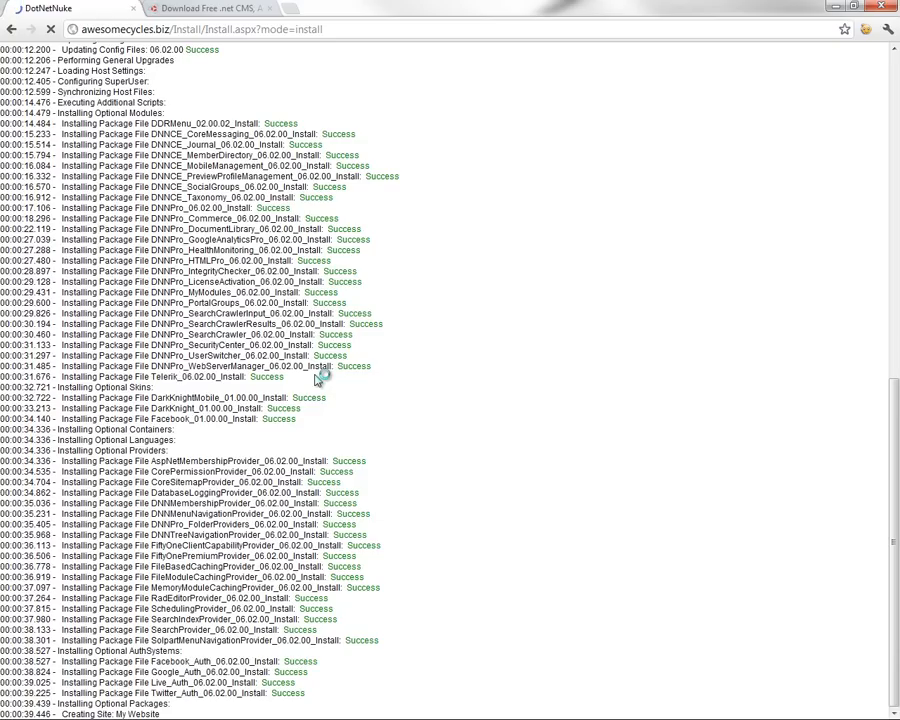
{"action": "scroll", "coordinate": [325, 378], "scroll_direction": "down", "scroll_amount": 1}
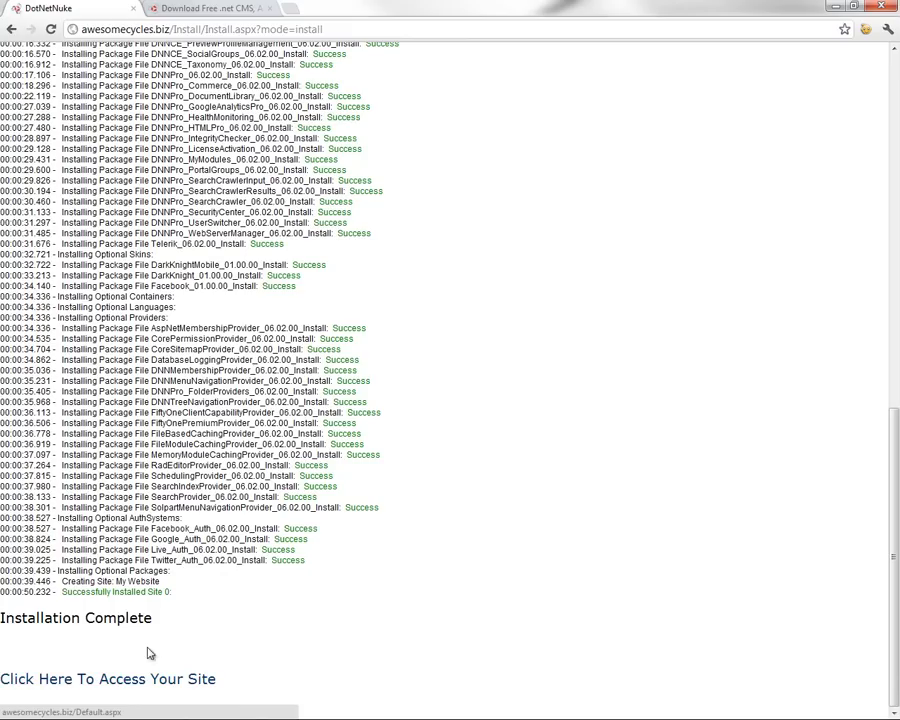
{"action": "left_click", "coordinate": [160, 680]}
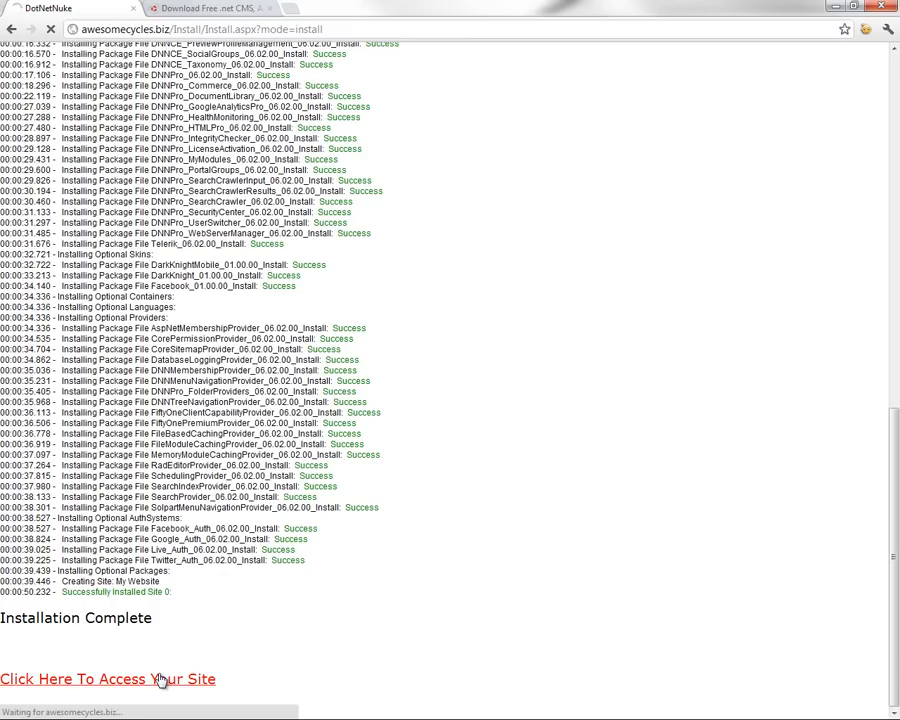